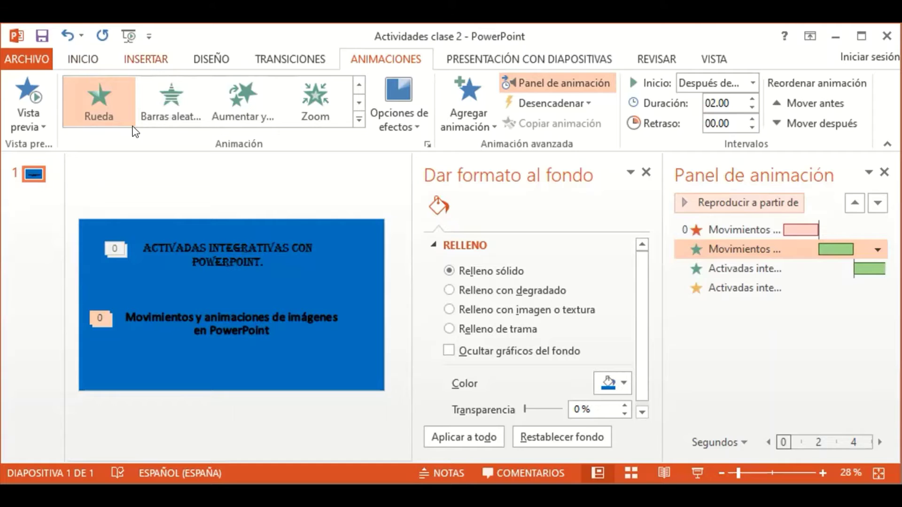
Step: Switch the ribbon to the INSERTAR tab
{"action": "left_click", "coordinate": [144, 54]}
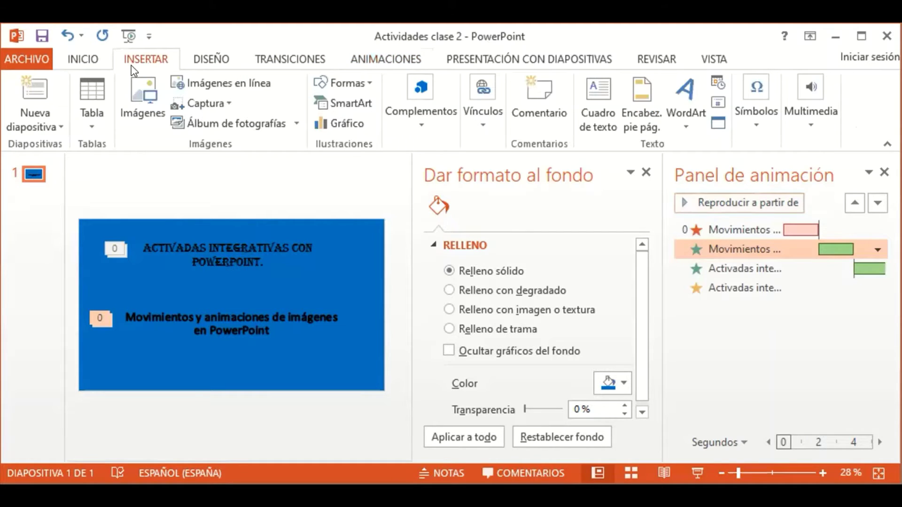
Step: Add an En blanco layout second slide and close the Panel de animación
{"action": "left_click", "coordinate": [29, 114]}
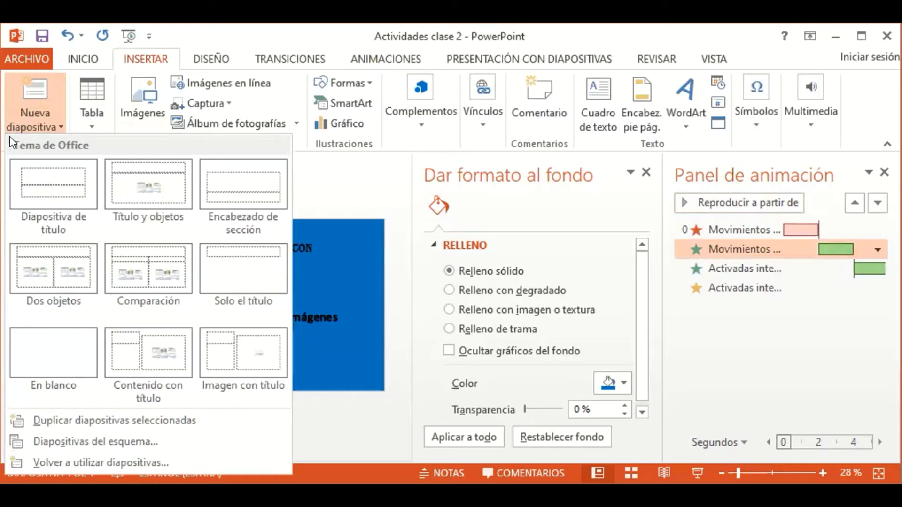
{"action": "left_click", "coordinate": [52, 345]}
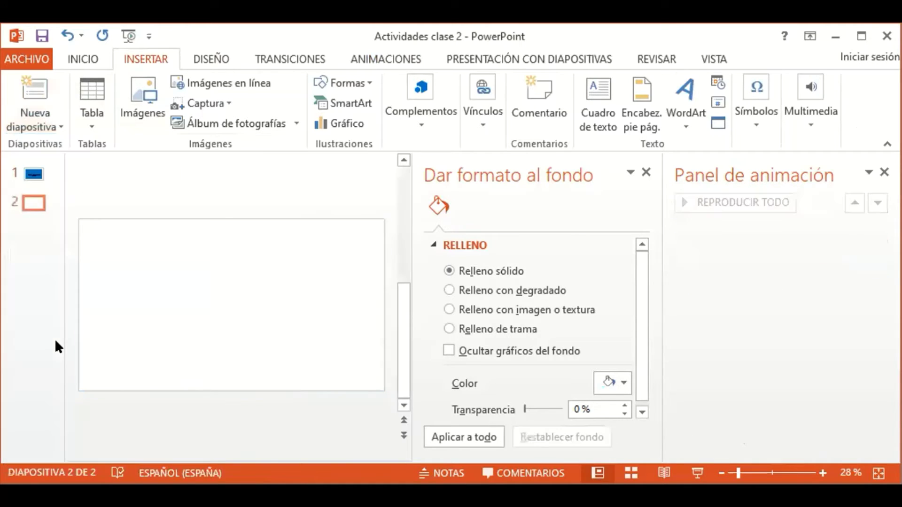
{"action": "left_click", "coordinate": [885, 172]}
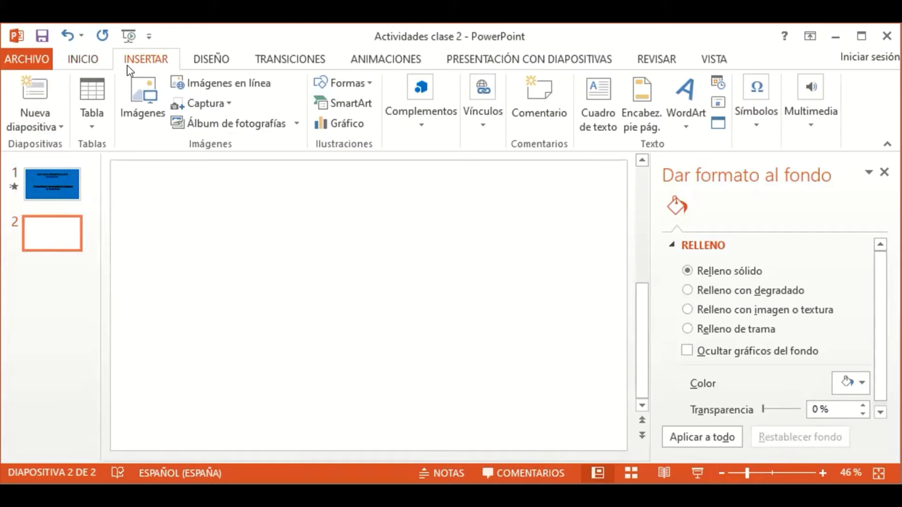
Step: Draw a large rounded rectangle across the right half of slide 2
{"action": "left_click", "coordinate": [348, 84]}
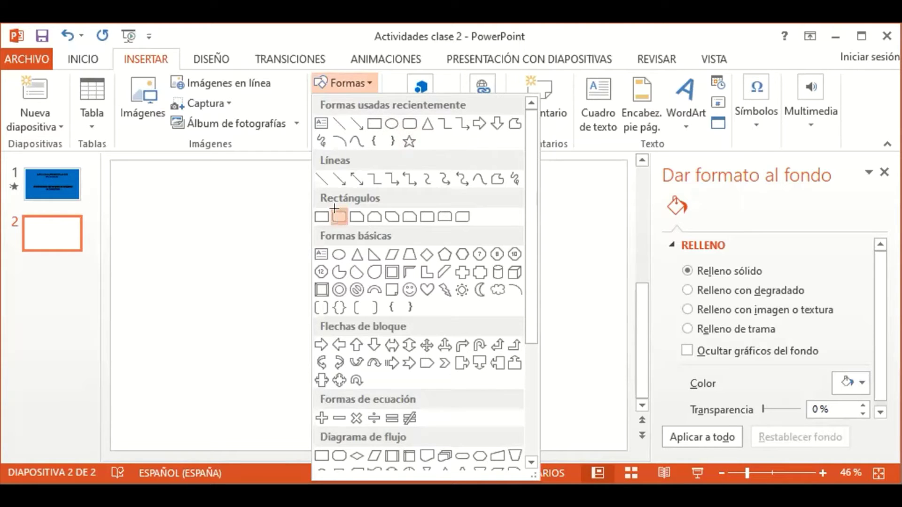
{"action": "left_click", "coordinate": [339, 216]}
{"action": "mouse_move", "coordinate": [378, 168]}
{"action": "left_mouse_down"}
{"action": "mouse_move", "coordinate": [594, 355]}
{"action": "mouse_move", "coordinate": [602, 373]}
{"action": "left_mouse_up"}
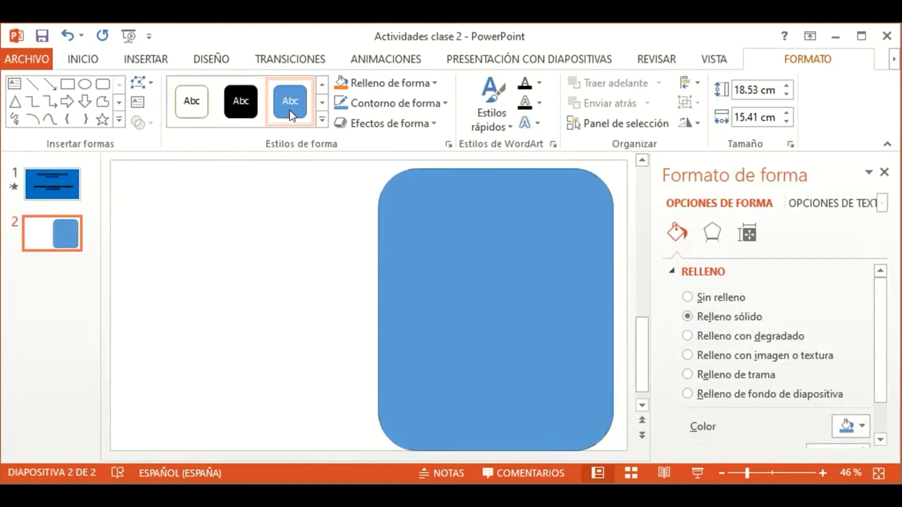
Step: Give the rounded rectangle the gold gradient shape style, then deselect it
{"action": "left_click", "coordinate": [321, 117]}
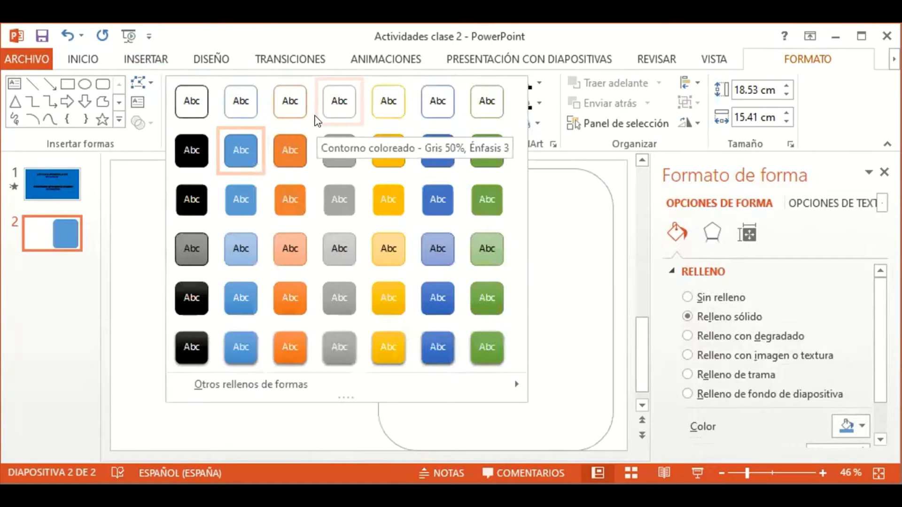
{"action": "left_click", "coordinate": [381, 250]}
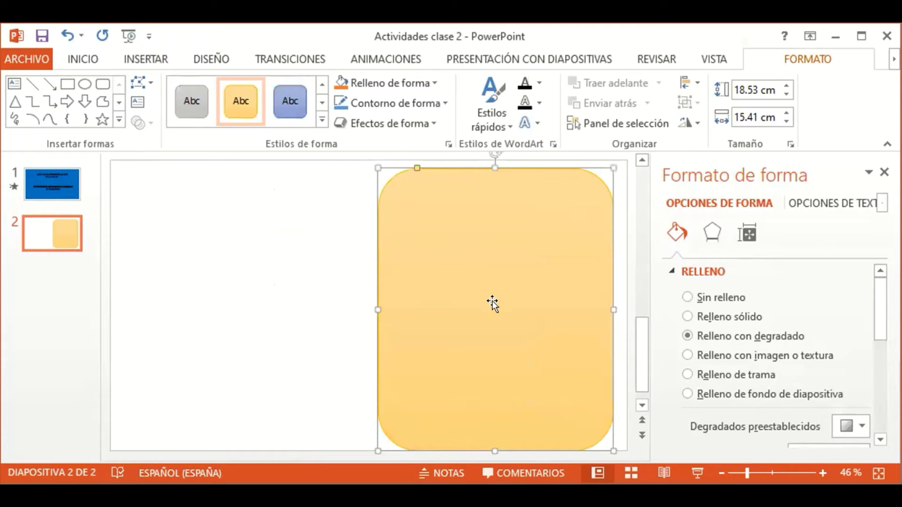
{"action": "left_click", "coordinate": [188, 106]}
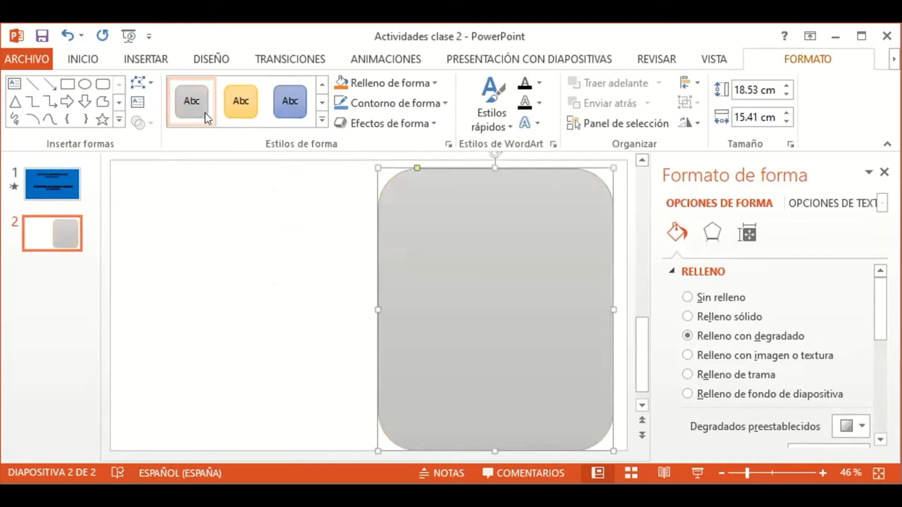
{"action": "left_click", "coordinate": [241, 110]}
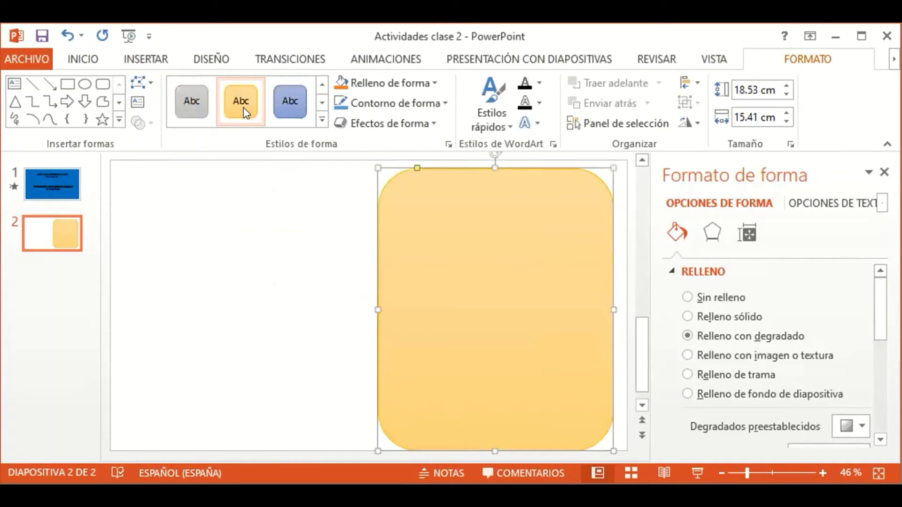
{"action": "left_click", "coordinate": [328, 295]}
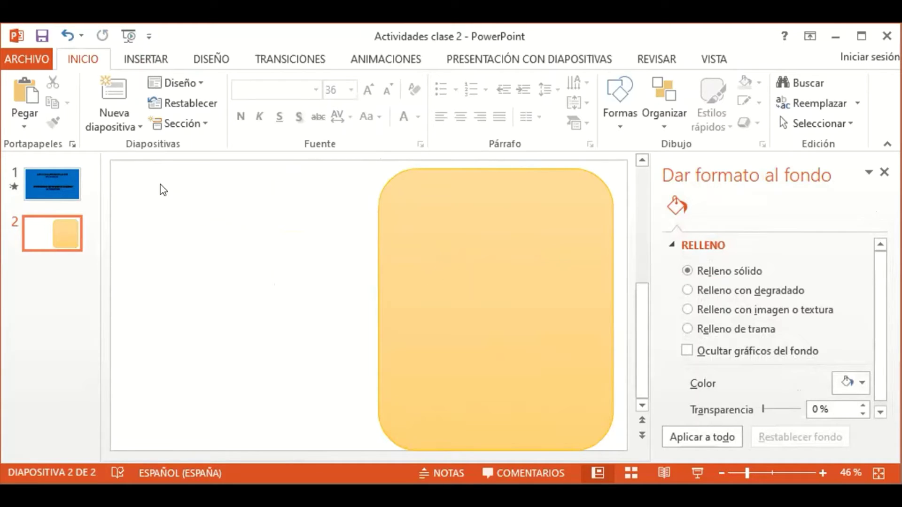
Step: Give slide 2's background a dotted Relleno de trama pattern fill
{"action": "left_click", "coordinate": [209, 59]}
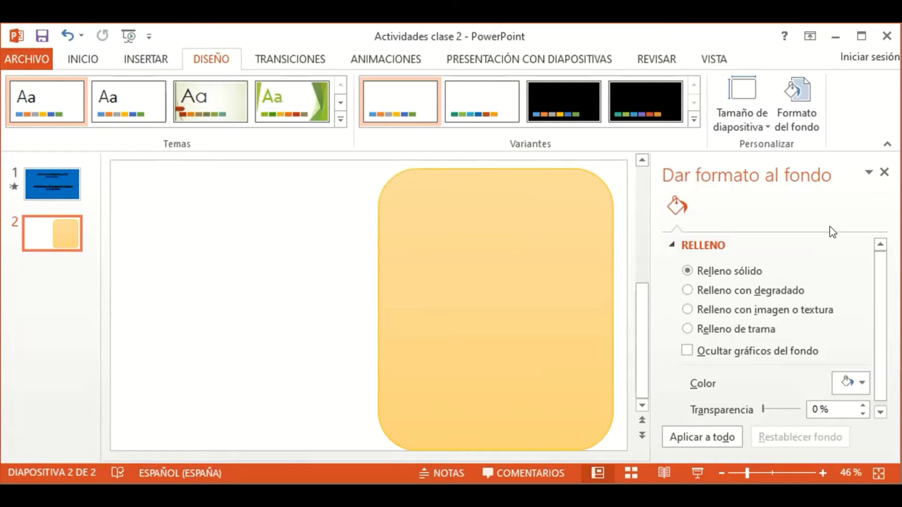
{"action": "left_click", "coordinate": [750, 330]}
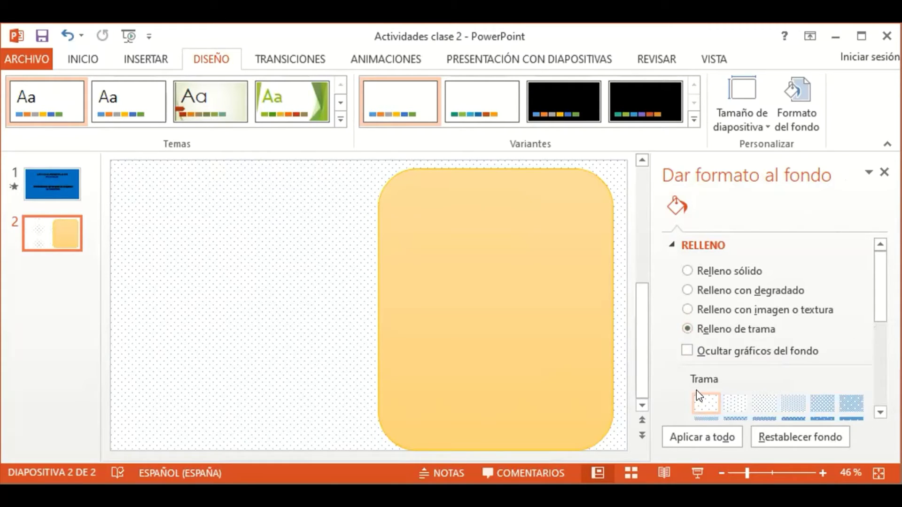
{"action": "left_click", "coordinate": [880, 412]}
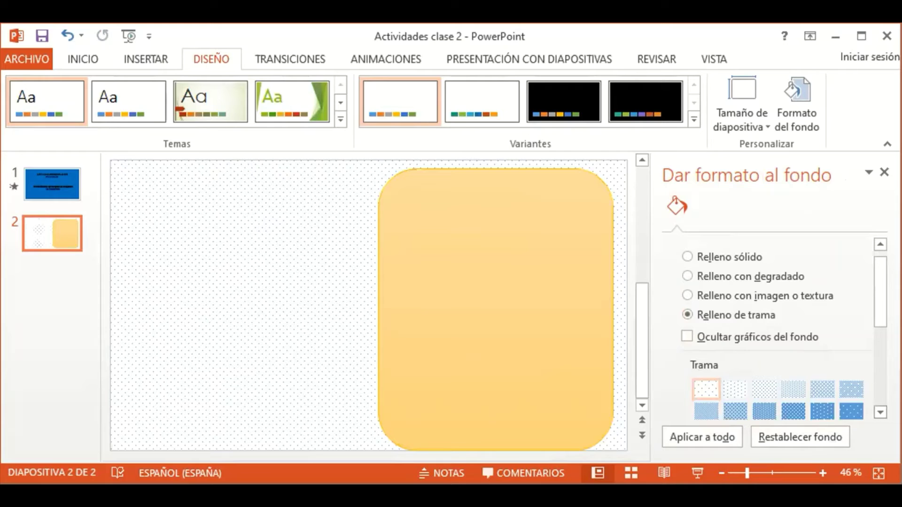
{"action": "scroll", "coordinate": [775, 328], "scroll_direction": "down", "scroll_amount": 3}
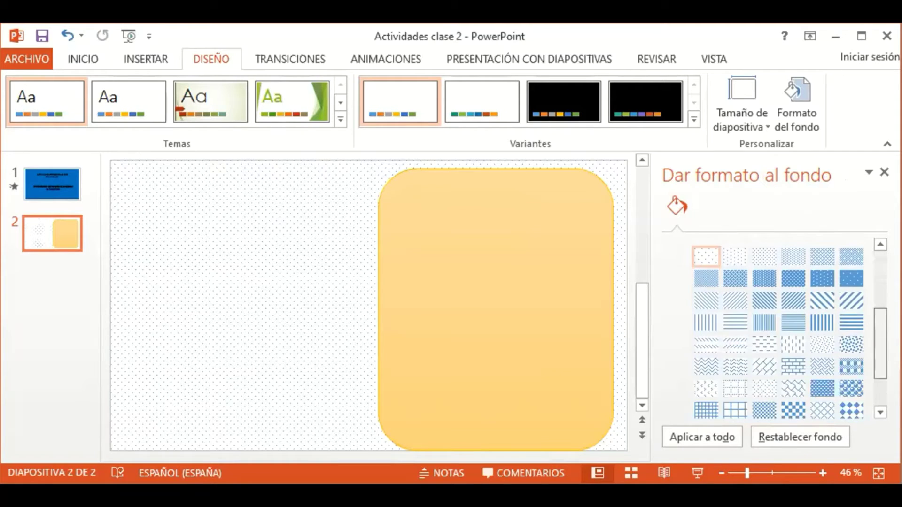
{"action": "scroll", "coordinate": [774, 329], "scroll_direction": "down", "scroll_amount": 2}
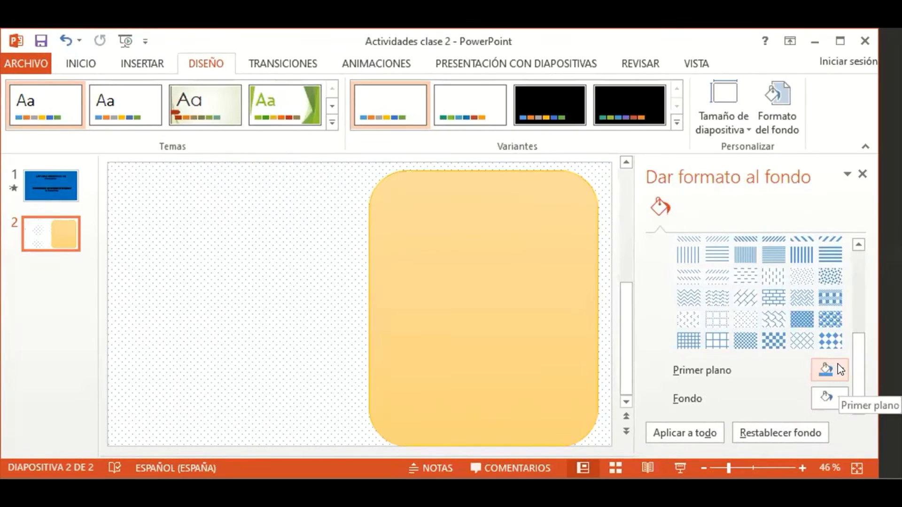
Step: Set the pattern's Primer plano to Azul claro and Fondo to Azul Énfasis 1 Oscuro 25%
{"action": "left_click", "coordinate": [840, 369]}
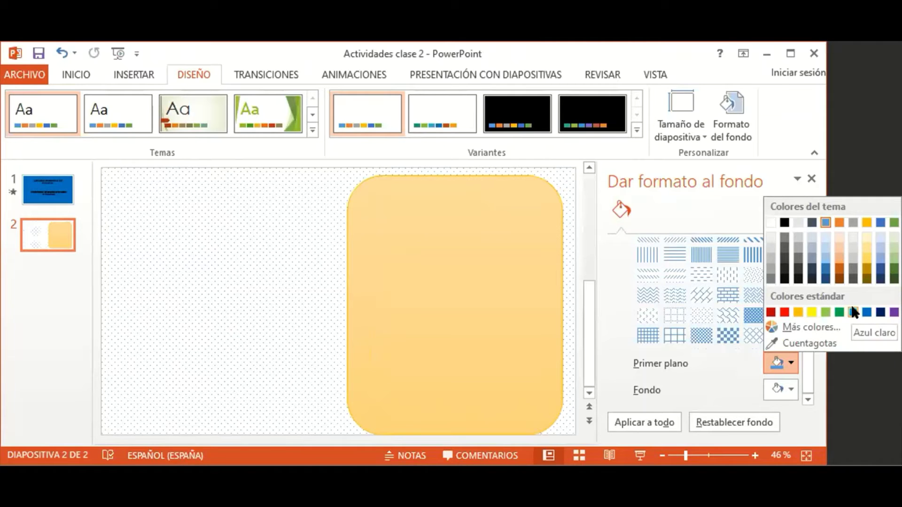
{"action": "left_click", "coordinate": [821, 256]}
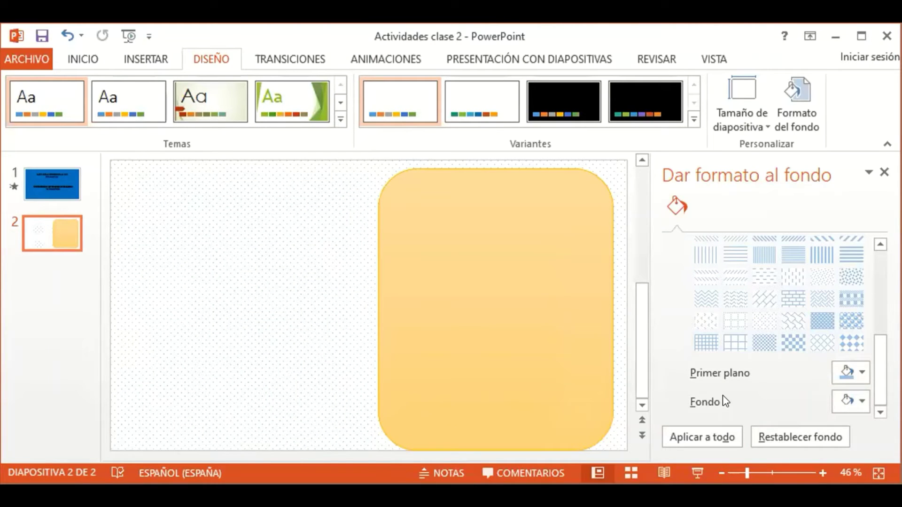
{"action": "left_click", "coordinate": [862, 400]}
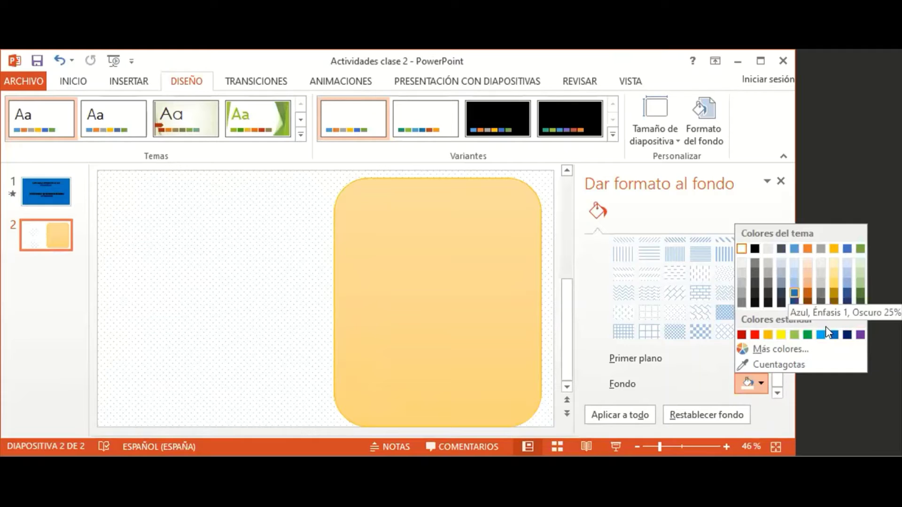
{"action": "left_click", "coordinate": [834, 334]}
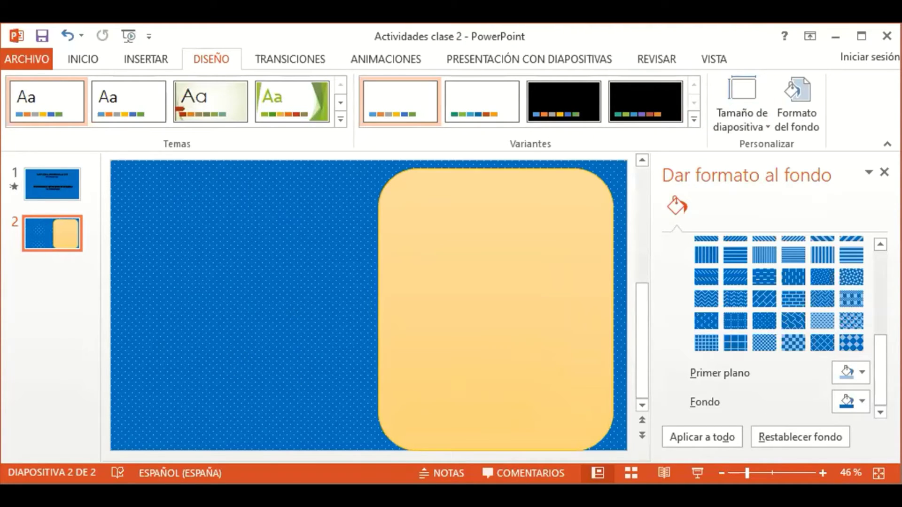
{"action": "left_click", "coordinate": [134, 61]}
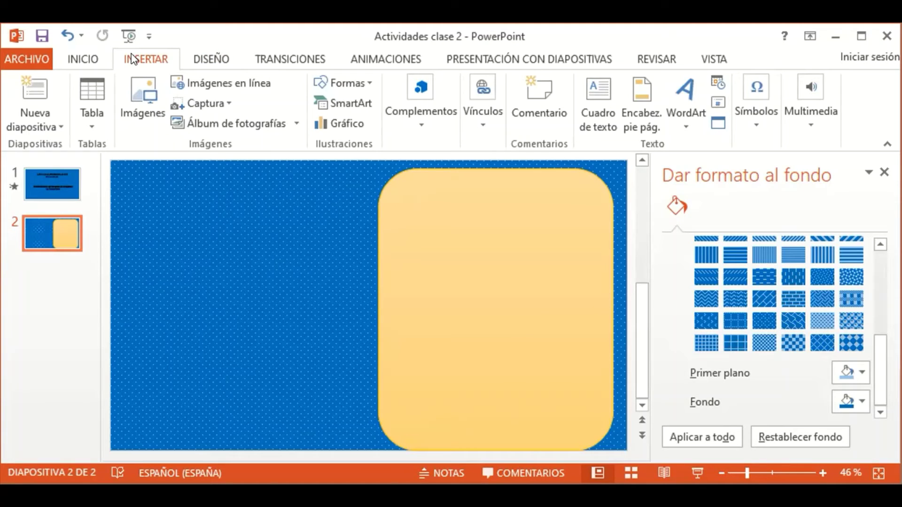
Step: Insert the hen picture 'images' from Escritorio > Punto Digital 2021 onto slide 2
{"action": "left_click", "coordinate": [143, 115]}
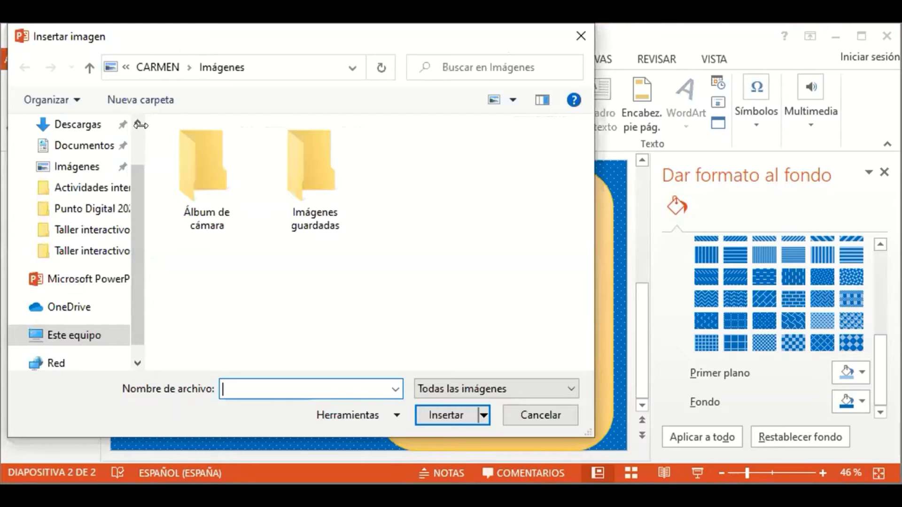
{"action": "left_click_drag", "start_coordinate": [132, 184], "coordinate": [141, 111]}
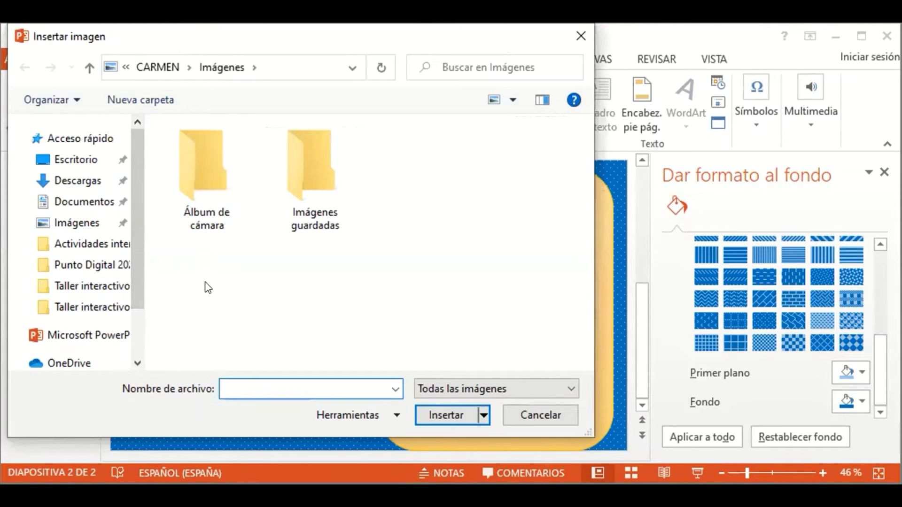
{"action": "mouse_move", "coordinate": [75, 159]}
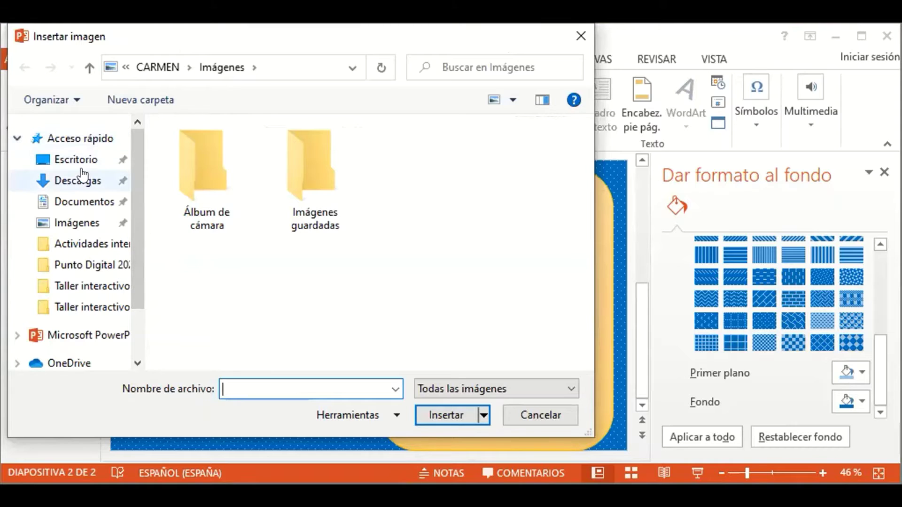
{"action": "left_click", "coordinate": [82, 160]}
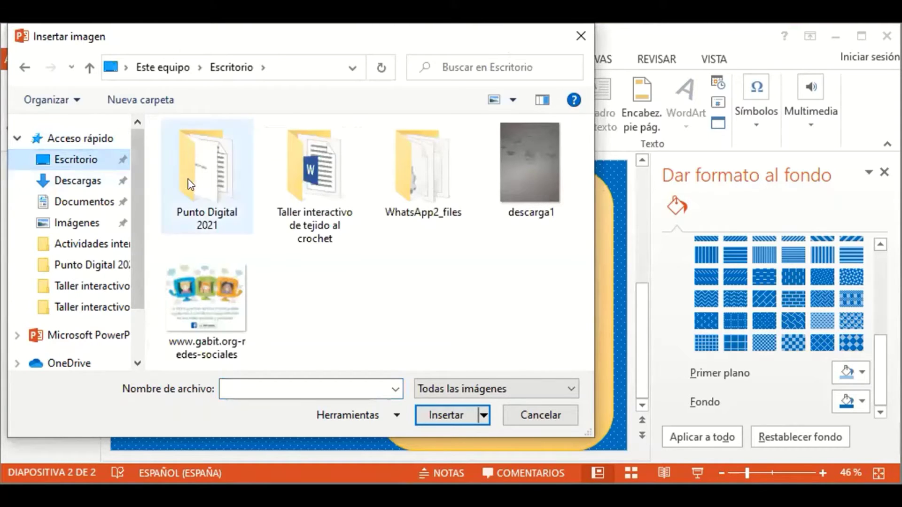
{"action": "double_click", "coordinate": [205, 187]}
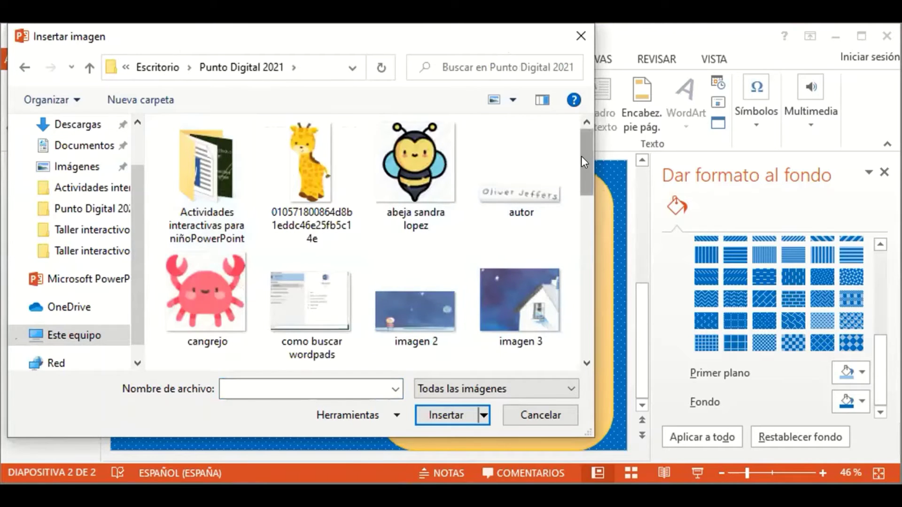
{"action": "left_click_drag", "start_coordinate": [581, 156], "coordinate": [582, 309]}
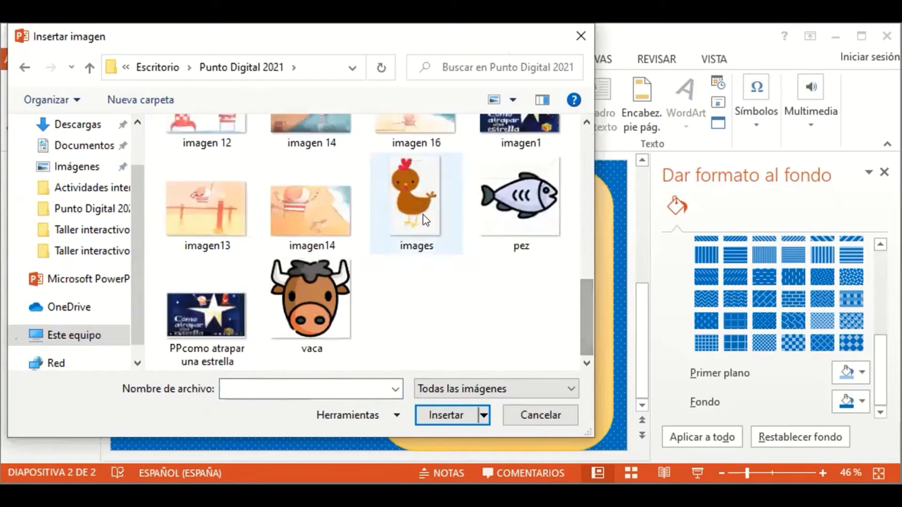
{"action": "left_click", "coordinate": [408, 195]}
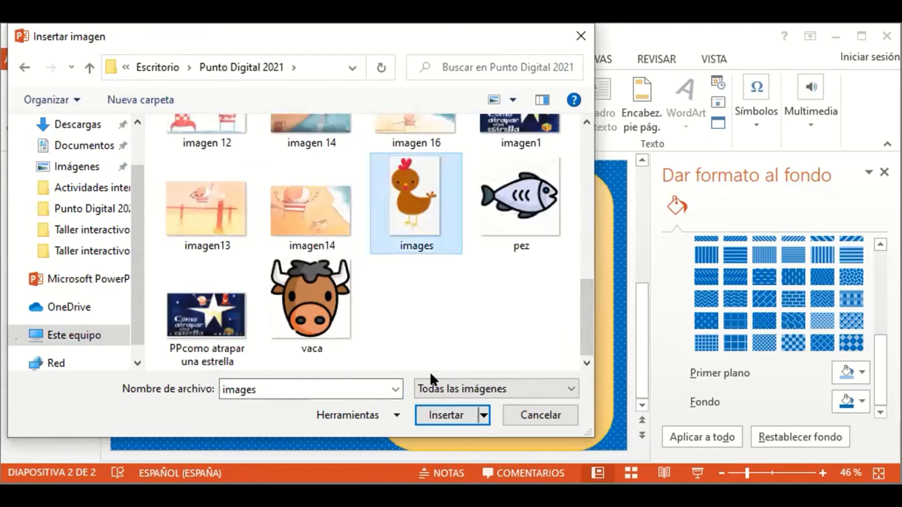
{"action": "key", "text": "Return"}
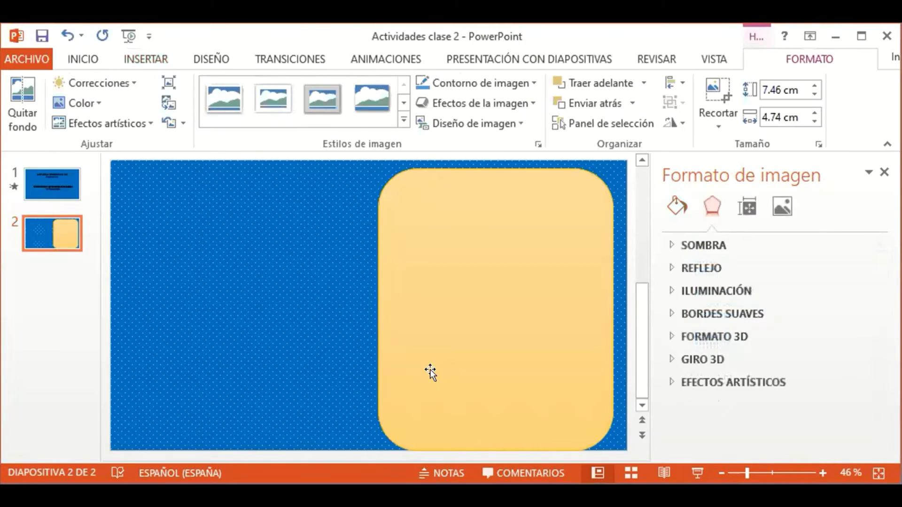
Step: Move the hen picture from behind the orange panel to the slide's top-left corner
{"action": "left_click_drag", "start_coordinate": [430, 369], "coordinate": [165, 221]}
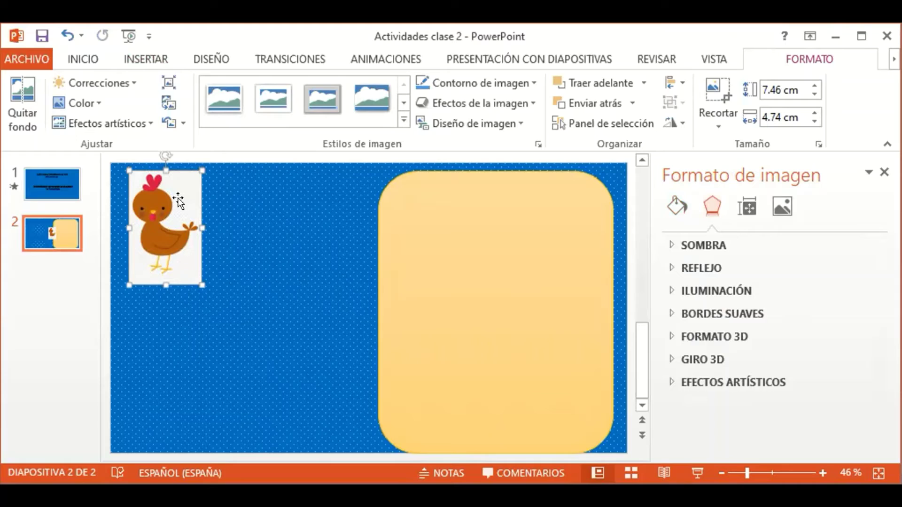
{"action": "right_click", "coordinate": [182, 202]}
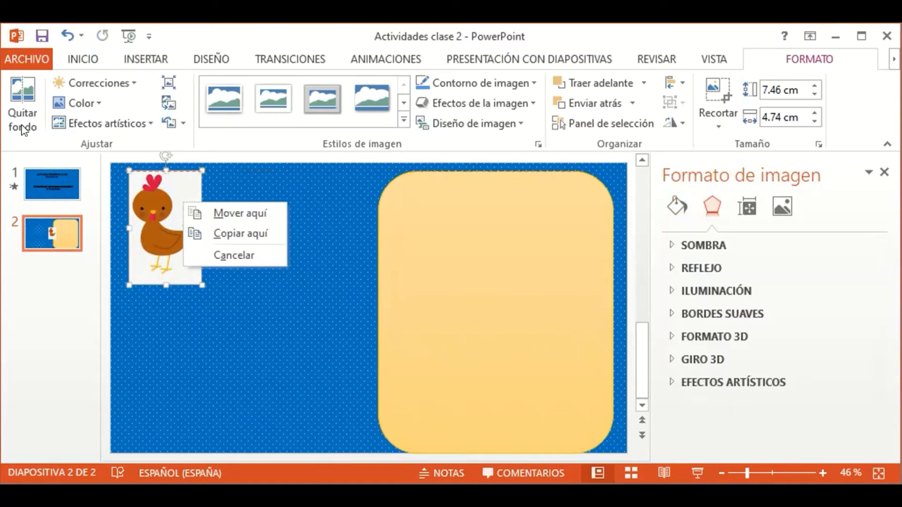
{"action": "left_click", "coordinate": [17, 101]}
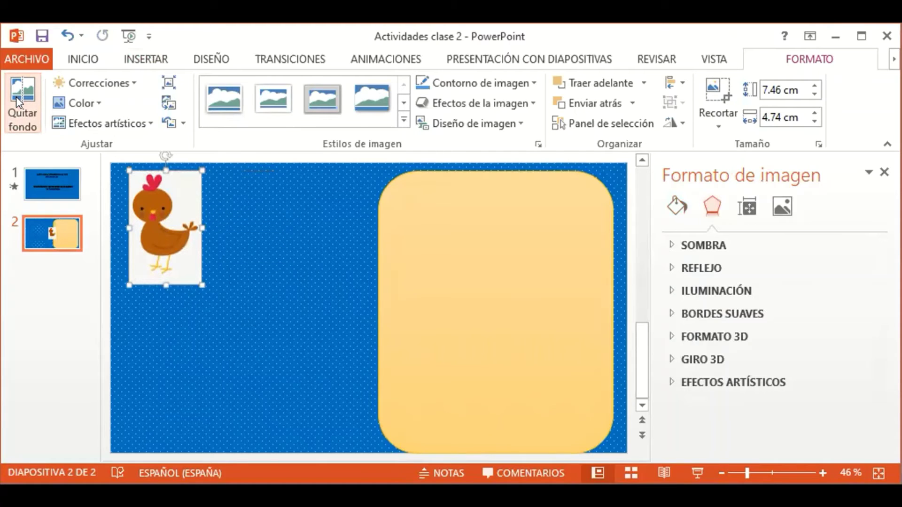
Step: Start Quitar fondo on the hen and stretch the kept area to include its comb and tail
{"action": "left_click", "coordinate": [16, 97]}
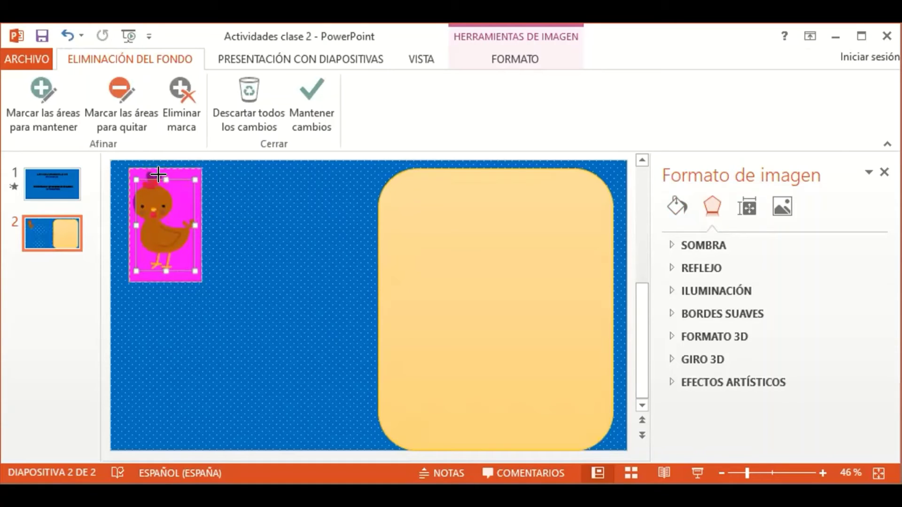
{"action": "left_click_drag", "start_coordinate": [158, 174], "coordinate": [158, 168]}
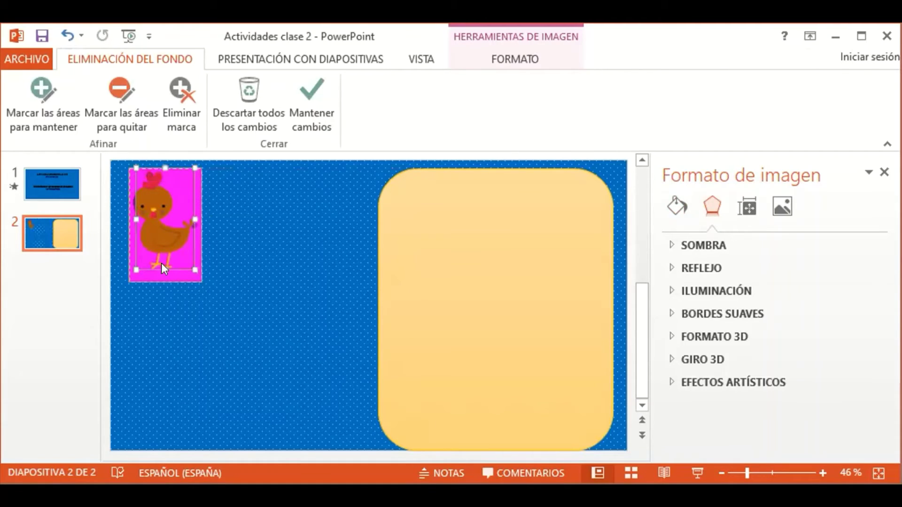
{"action": "left_click_drag", "start_coordinate": [162, 268], "coordinate": [155, 281]}
{"action": "left_click_drag", "start_coordinate": [183, 221], "coordinate": [124, 221]}
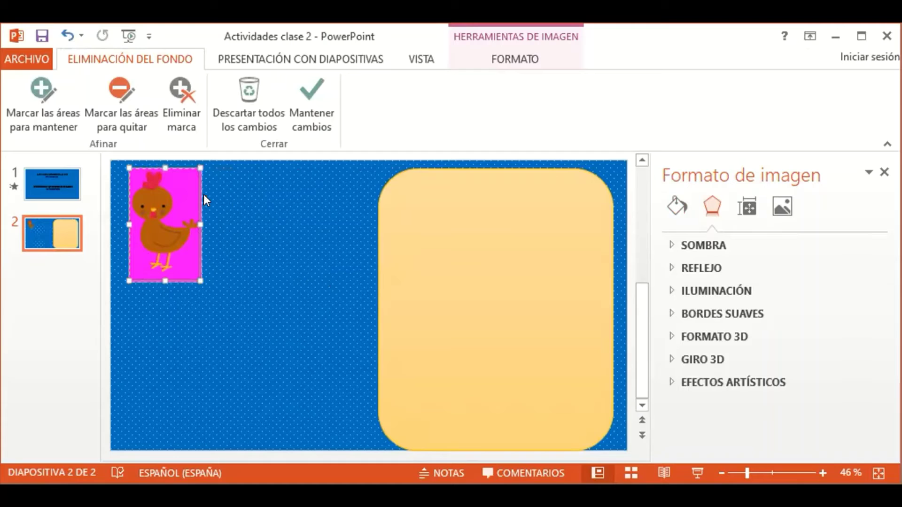
Step: Mark the white background beside the hen, near its feet and at the corners for removal
{"action": "left_click", "coordinate": [121, 112]}
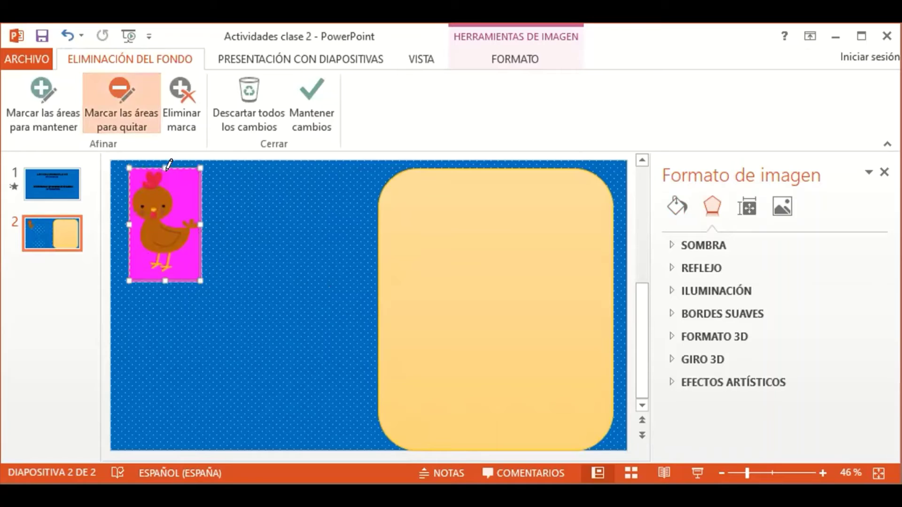
{"action": "left_click", "coordinate": [176, 192]}
{"action": "left_click", "coordinate": [192, 181]}
{"action": "left_click", "coordinate": [185, 208]}
{"action": "left_click", "coordinate": [188, 254]}
{"action": "left_click", "coordinate": [141, 254]}
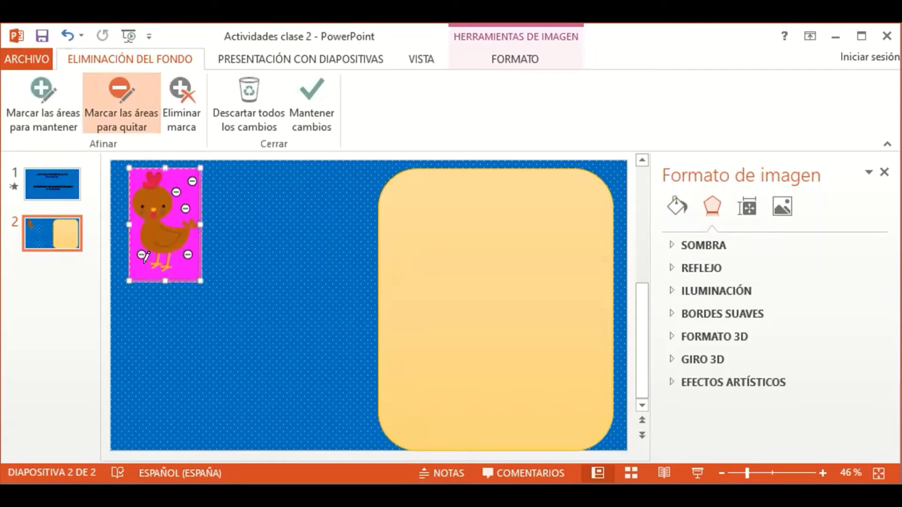
{"action": "left_click", "coordinate": [138, 266]}
{"action": "left_click", "coordinate": [184, 270]}
{"action": "left_click", "coordinate": [135, 176]}
{"action": "left_click", "coordinate": [152, 275]}
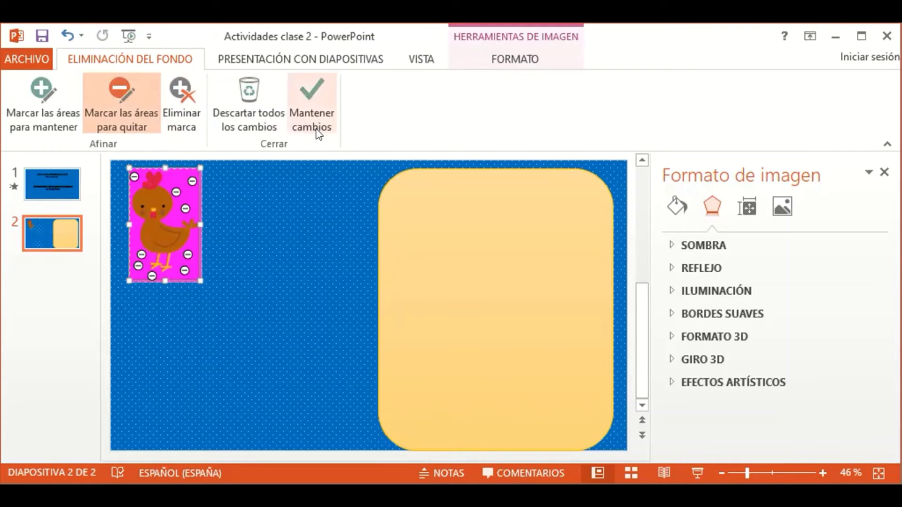
Step: Apply Mantener cambios so the hen stands directly on the blue dotted background
{"action": "left_click", "coordinate": [311, 113]}
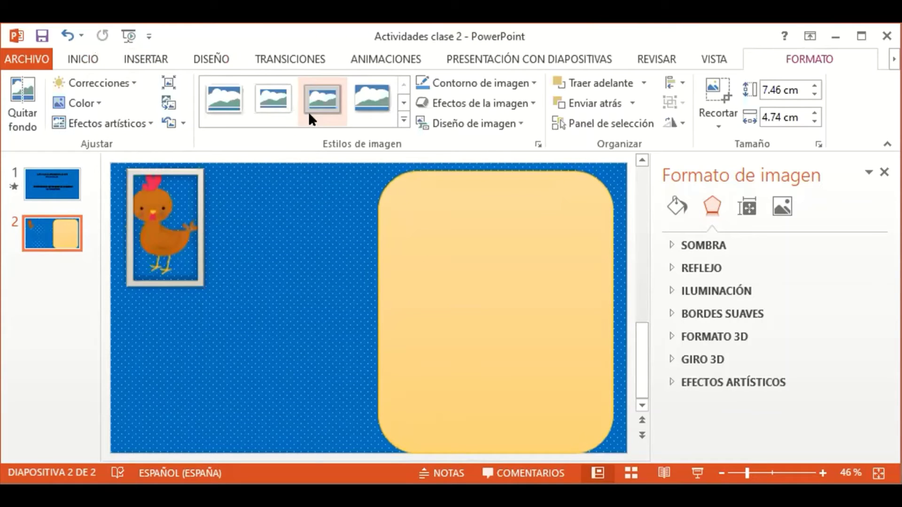
{"action": "left_click", "coordinate": [247, 241]}
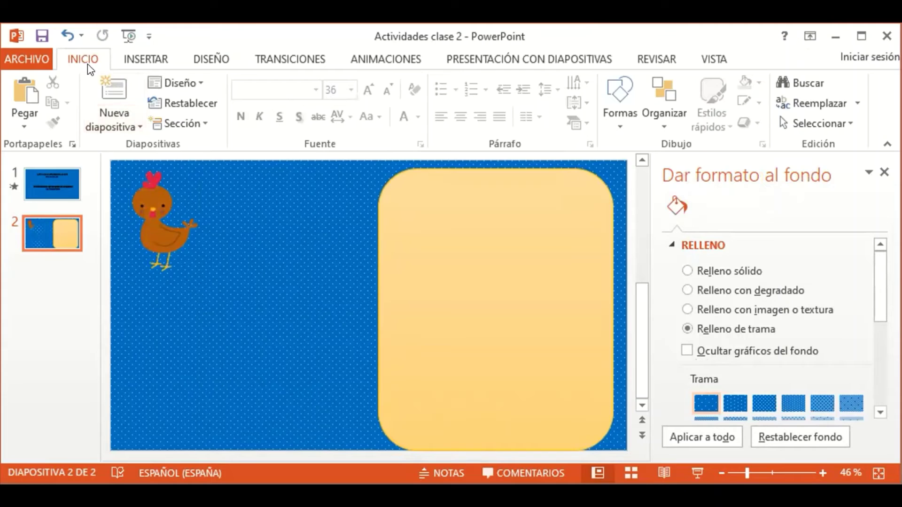
Step: Draw a heart from Formas básicas below the hen, about 5.48 × 5.95 cm
{"action": "left_click", "coordinate": [135, 58]}
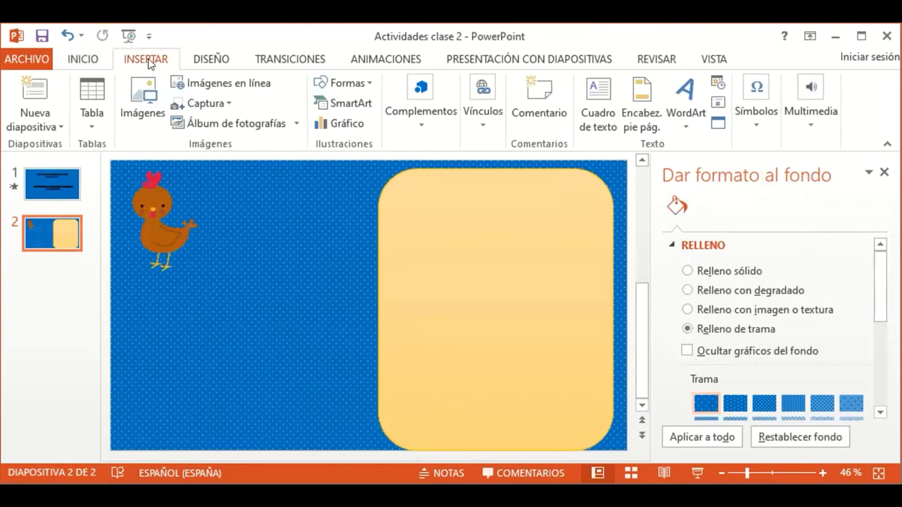
{"action": "left_click", "coordinate": [342, 84]}
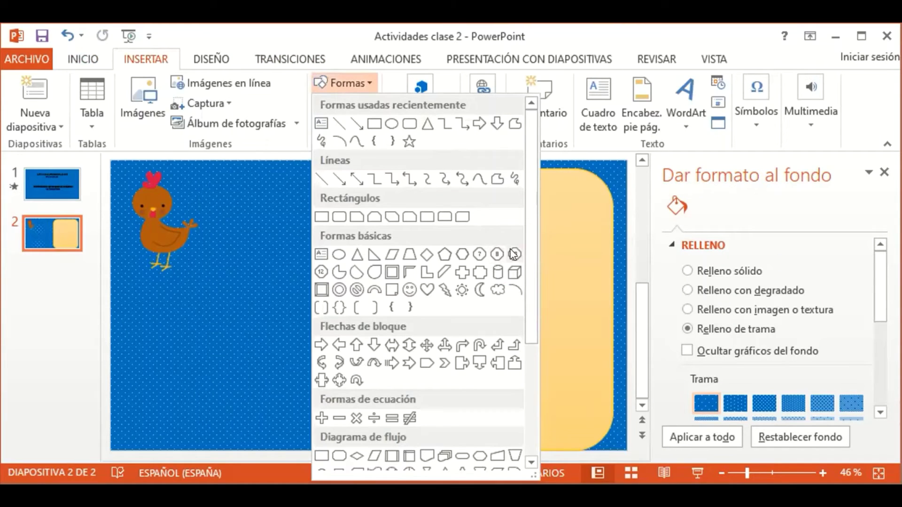
{"action": "left_click", "coordinate": [421, 285]}
{"action": "left_click_drag", "start_coordinate": [143, 297], "coordinate": [230, 378]}
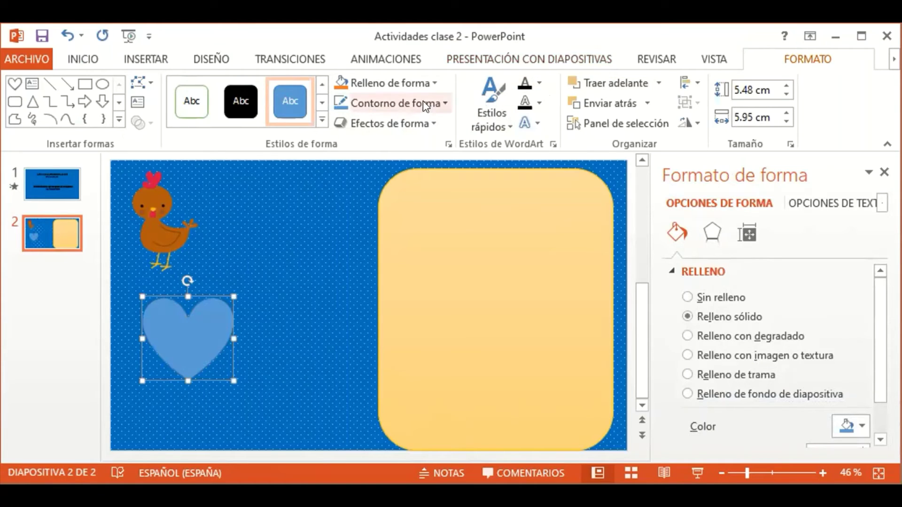
Step: Fill the heart with standard red and nudge it down-left beneath the hen
{"action": "left_click", "coordinate": [406, 82]}
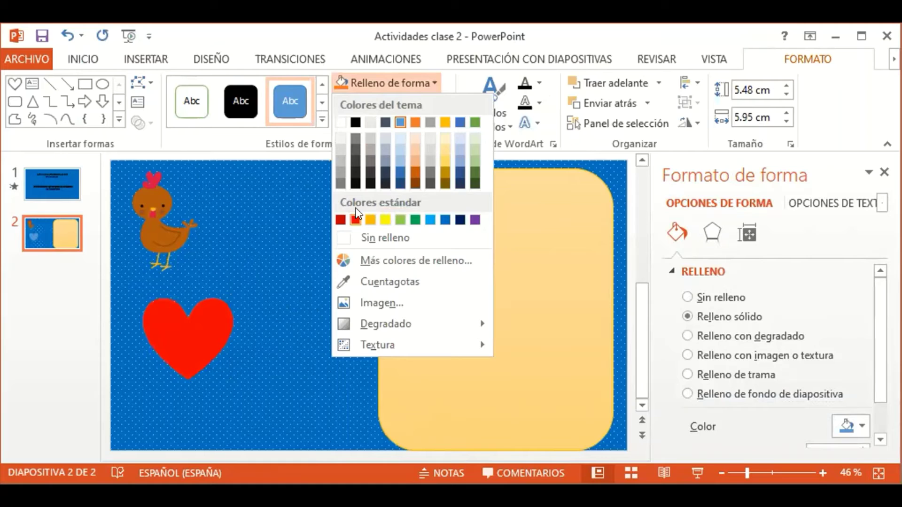
{"action": "left_click", "coordinate": [341, 220]}
{"action": "left_click_drag", "start_coordinate": [183, 342], "coordinate": [166, 365]}
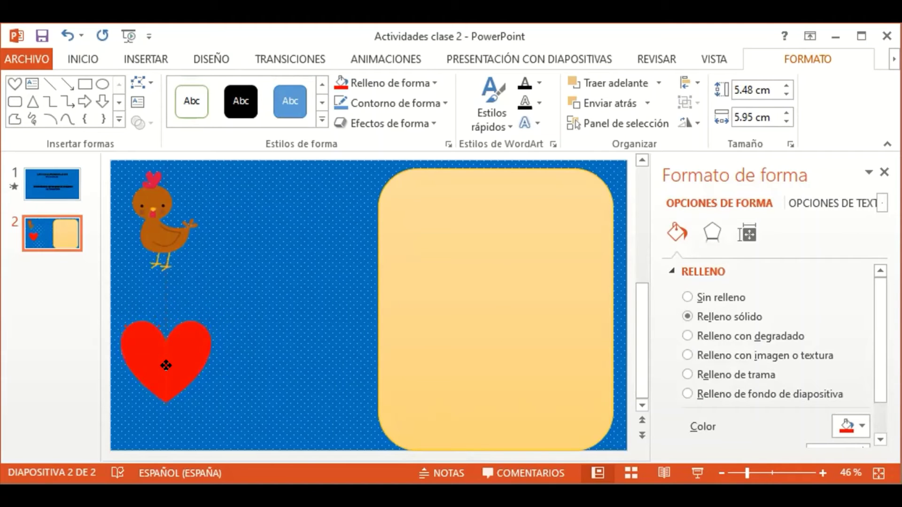
{"action": "left_click_drag", "start_coordinate": [166, 365], "coordinate": [167, 359]}
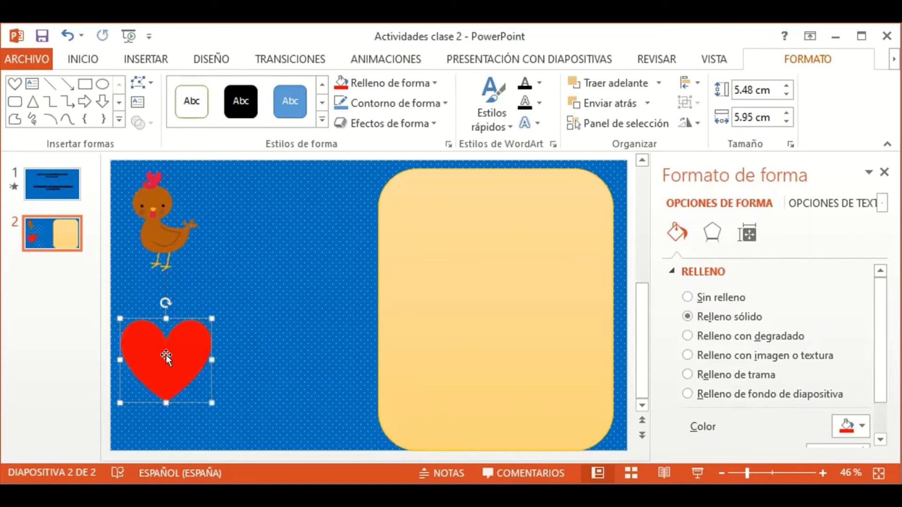
{"action": "left_click", "coordinate": [281, 254]}
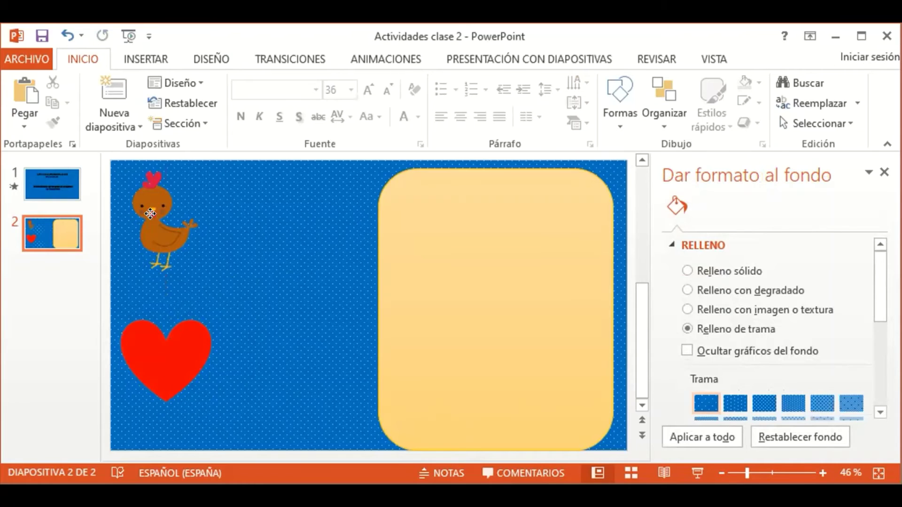
Step: Select then deselect the hen picture, ending on the INSERTAR ribbon tab
{"action": "left_click", "coordinate": [149, 215]}
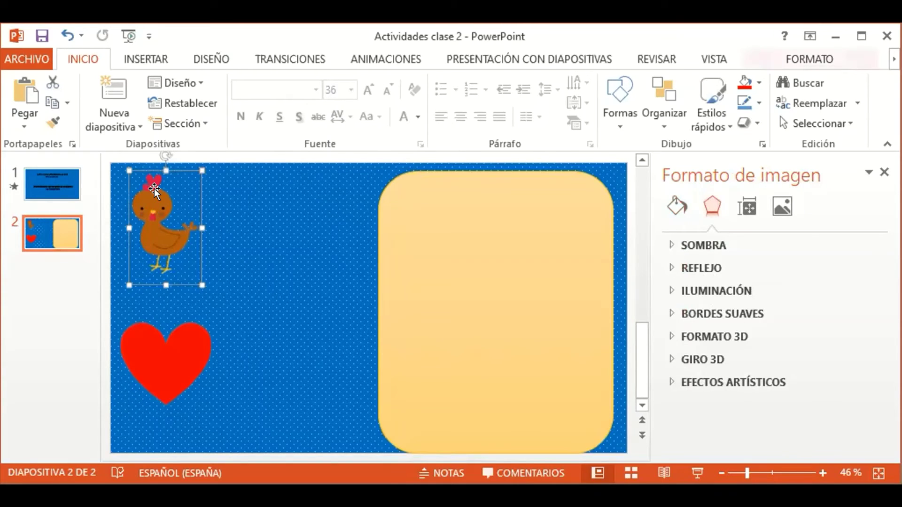
{"action": "left_click", "coordinate": [160, 60]}
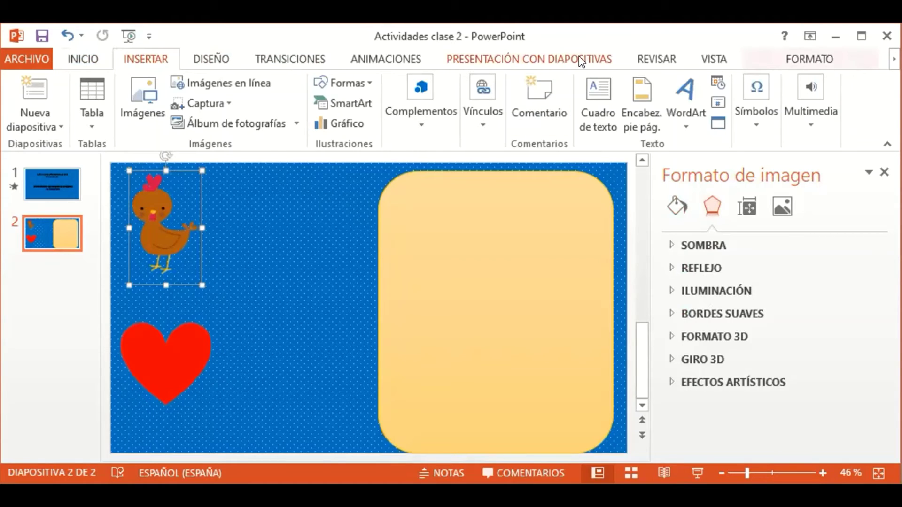
{"action": "left_click", "coordinate": [814, 53]}
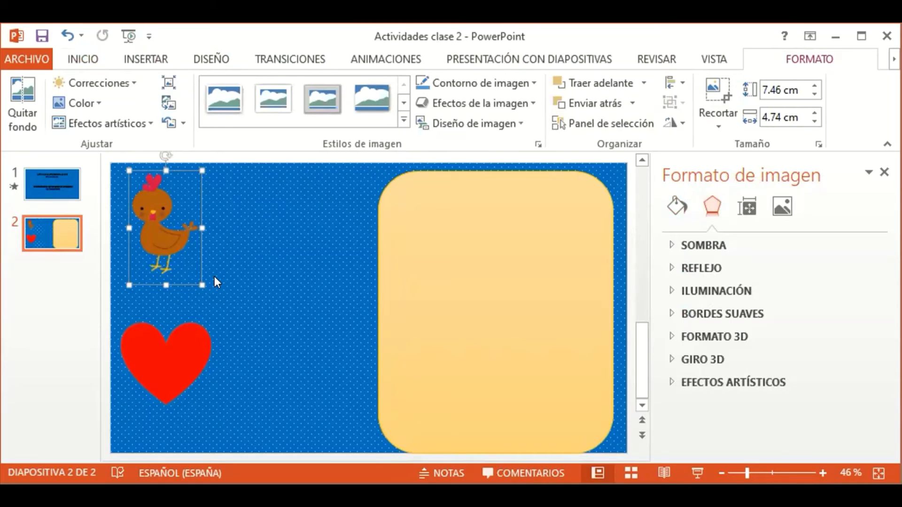
{"action": "left_click", "coordinate": [252, 266]}
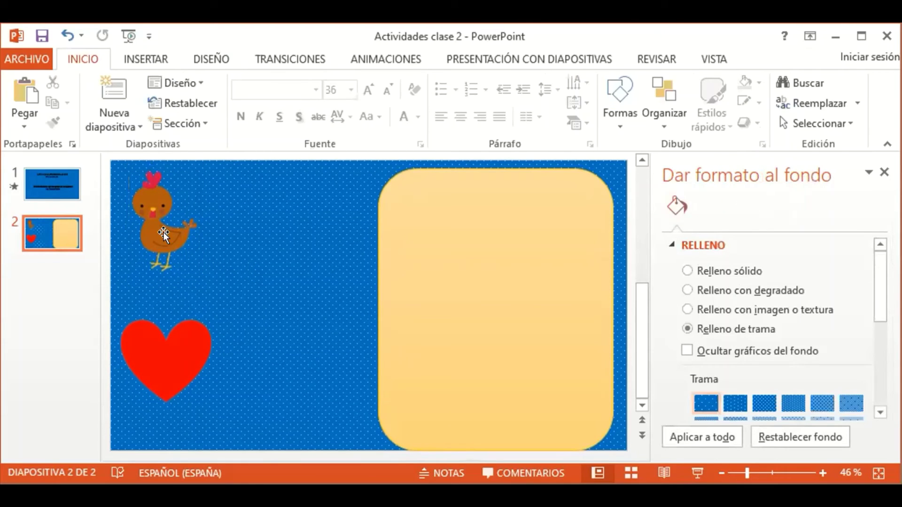
{"action": "left_click", "coordinate": [148, 59]}
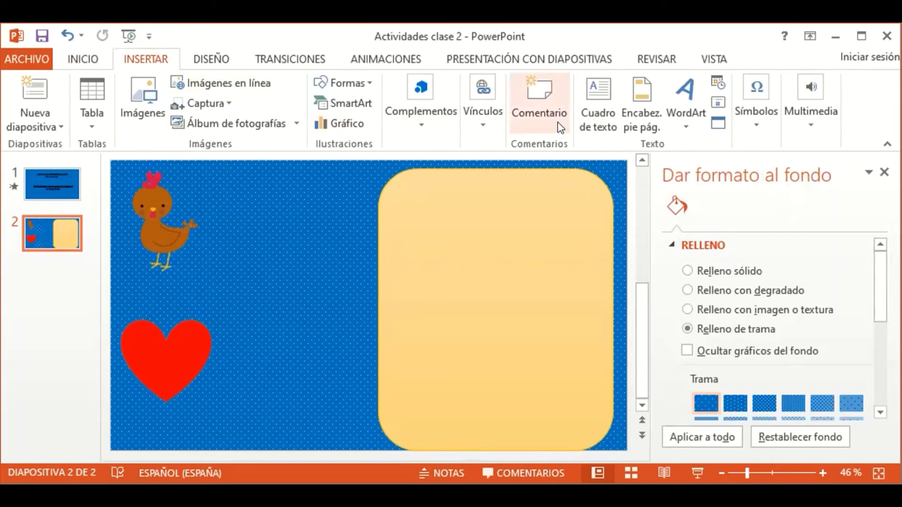
Step: Draw a text box below the hen reading 'gallina' and select the word
{"action": "left_click", "coordinate": [600, 114]}
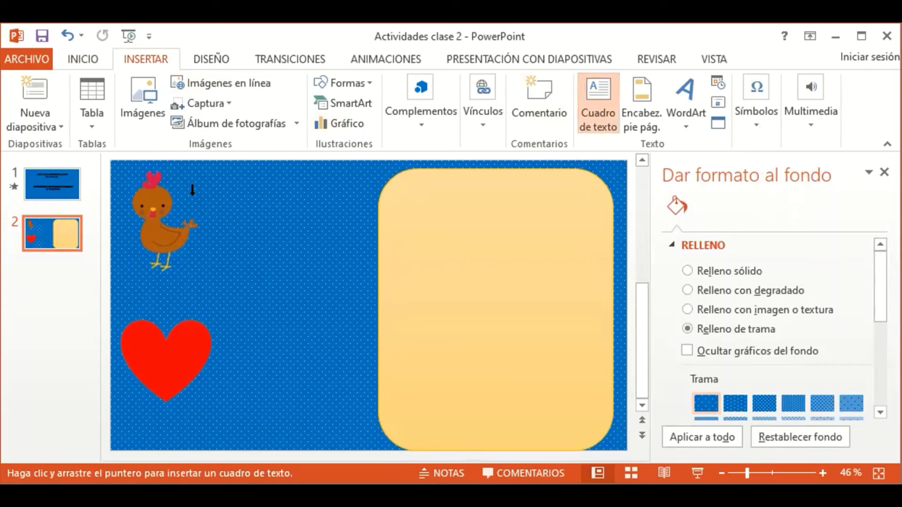
{"action": "left_click_drag", "start_coordinate": [129, 281], "coordinate": [256, 302]}
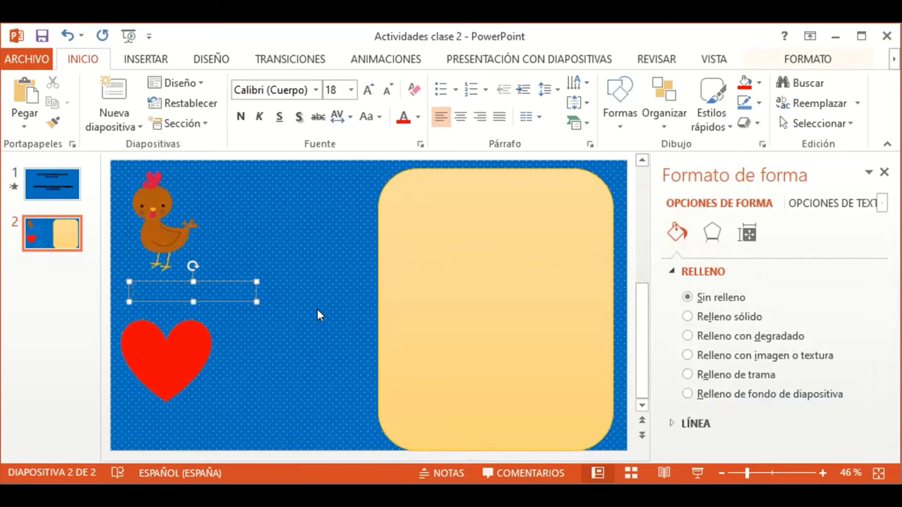
{"action": "type", "text": "el"}
{"action": "type", "text": "ll"}
{"action": "type", "text": "ina"}
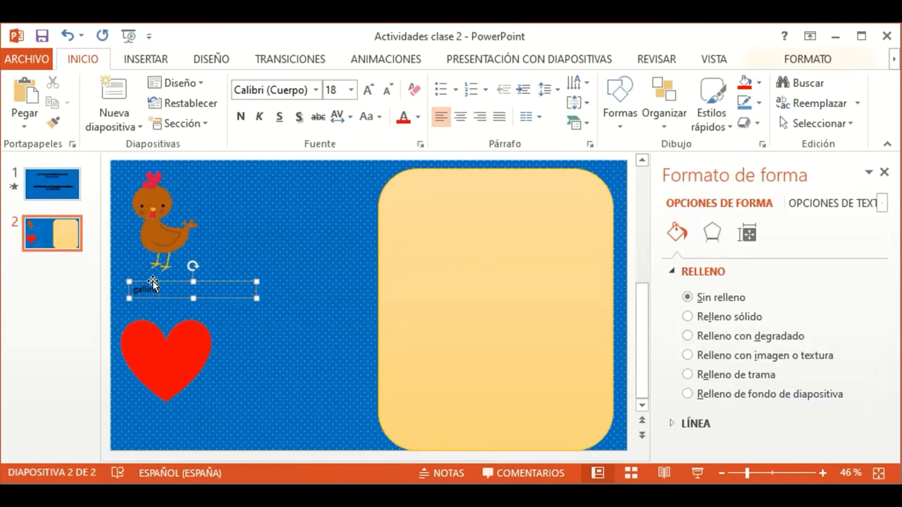
{"action": "double_click", "coordinate": [154, 287]}
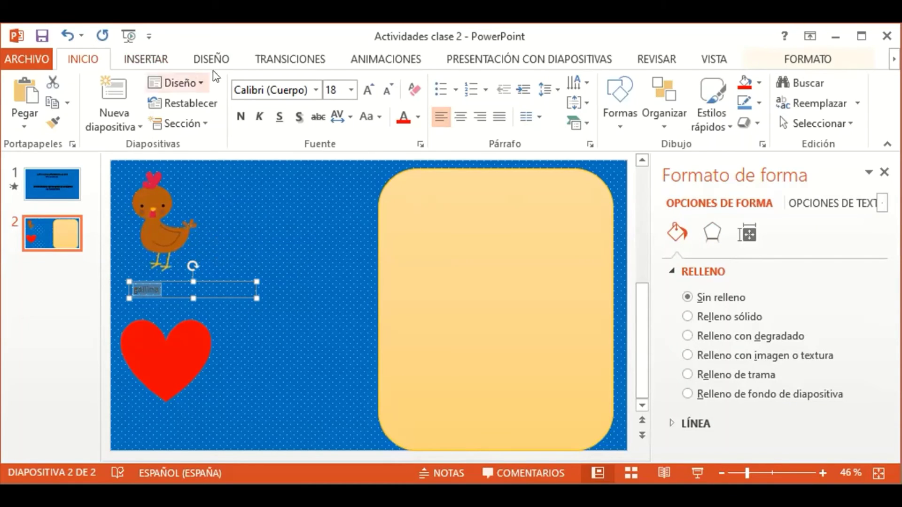
{"action": "left_click", "coordinate": [351, 90]}
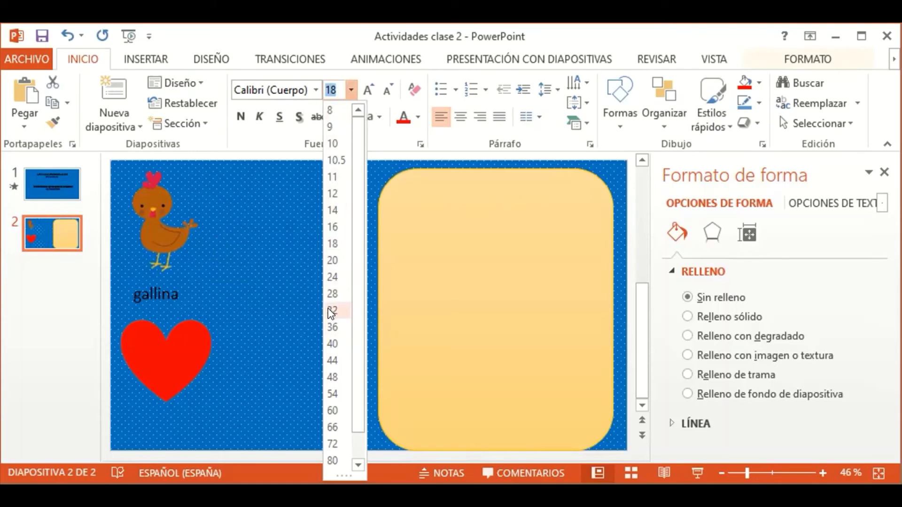
Step: Make the 'gallina' label 32 pt, adjust the zoom, and close the Formato de forma pane
{"action": "left_click", "coordinate": [332, 311]}
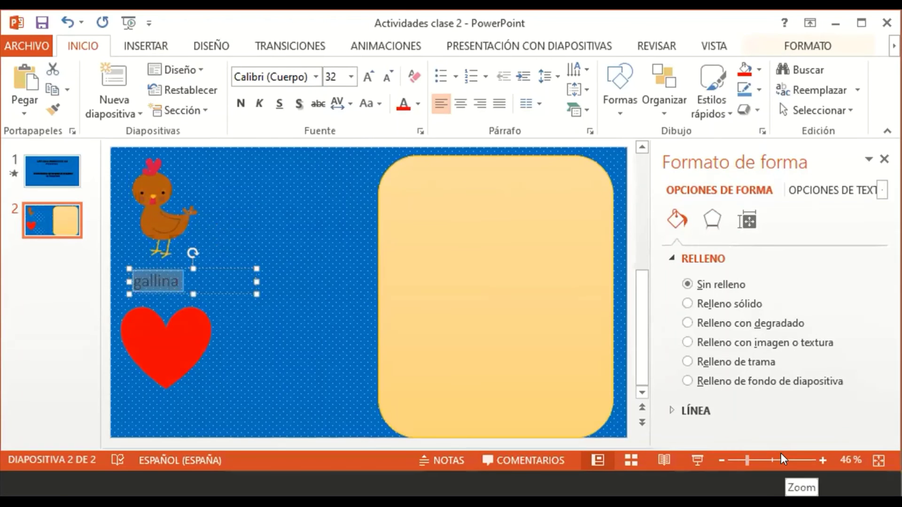
{"action": "left_click", "coordinate": [779, 473]}
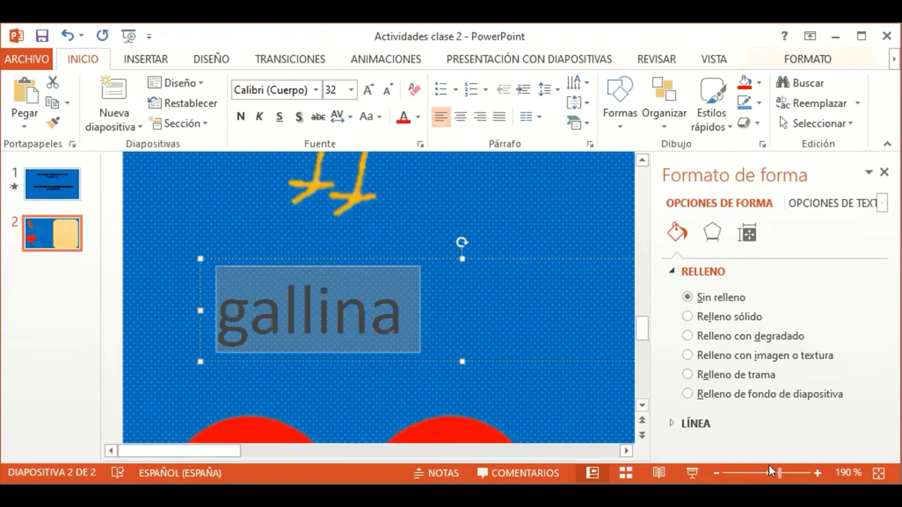
{"action": "left_click", "coordinate": [766, 472]}
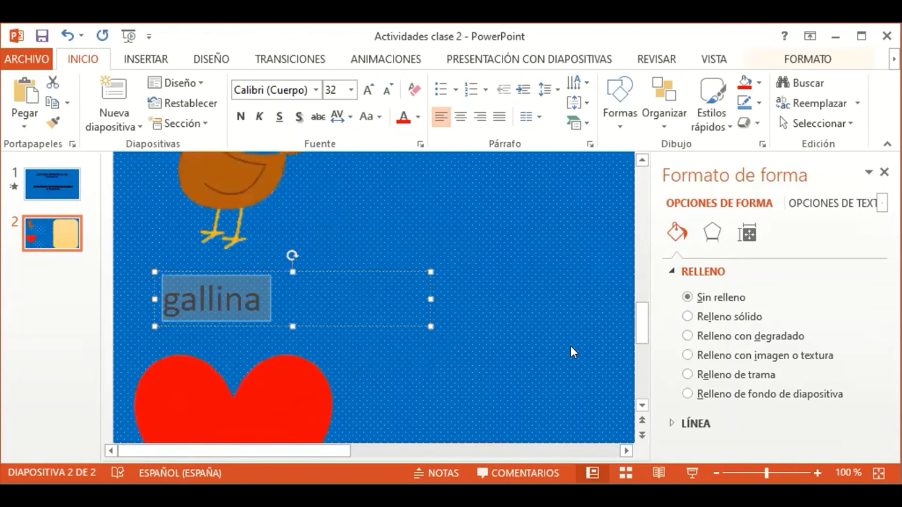
{"action": "left_click", "coordinate": [751, 472]}
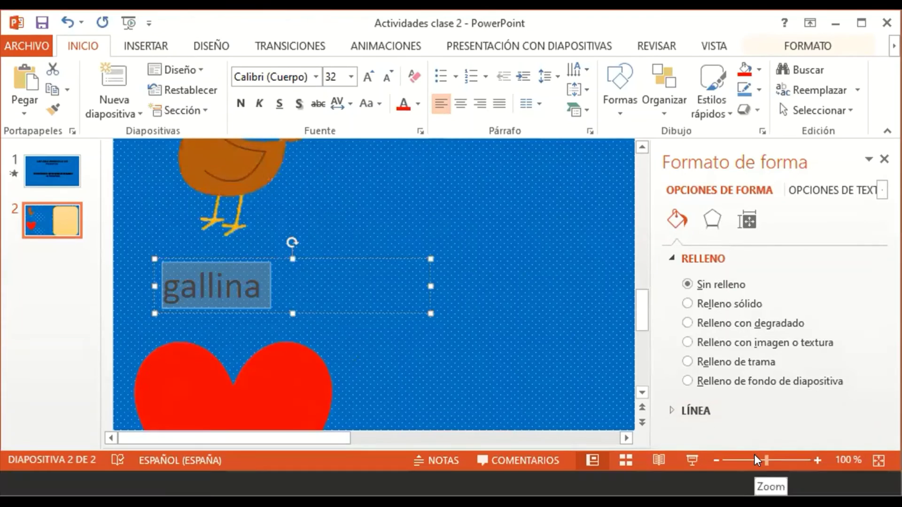
{"action": "left_click", "coordinate": [883, 172]}
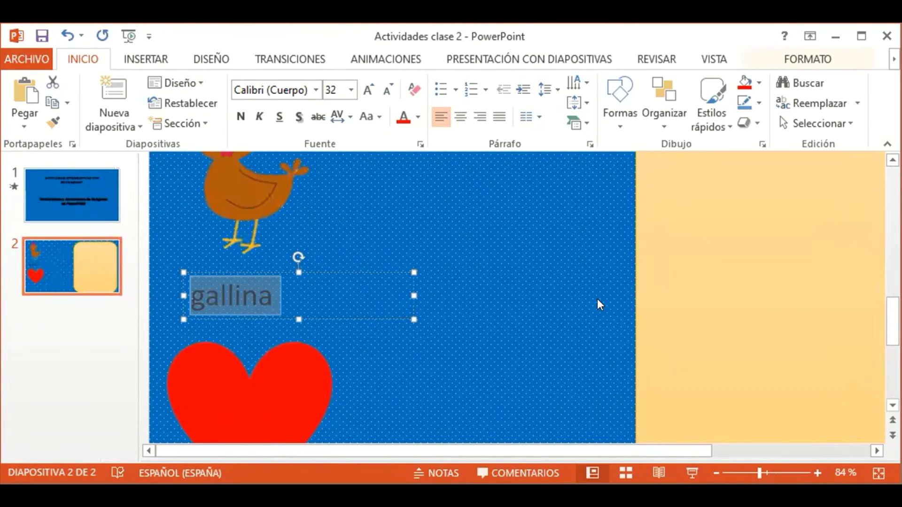
{"action": "scroll", "coordinate": [278, 273], "scroll_direction": "down", "scroll_amount": 2}
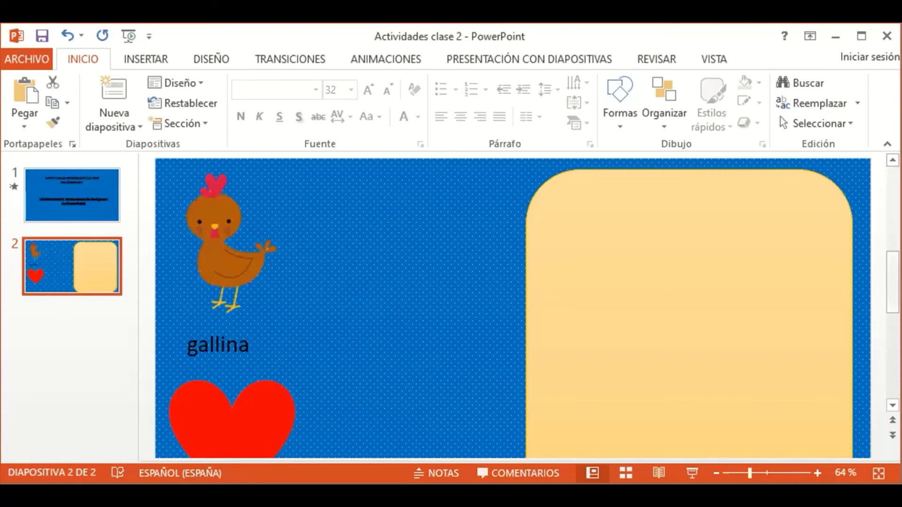
{"action": "scroll", "coordinate": [226, 363], "scroll_direction": "down", "scroll_amount": 2}
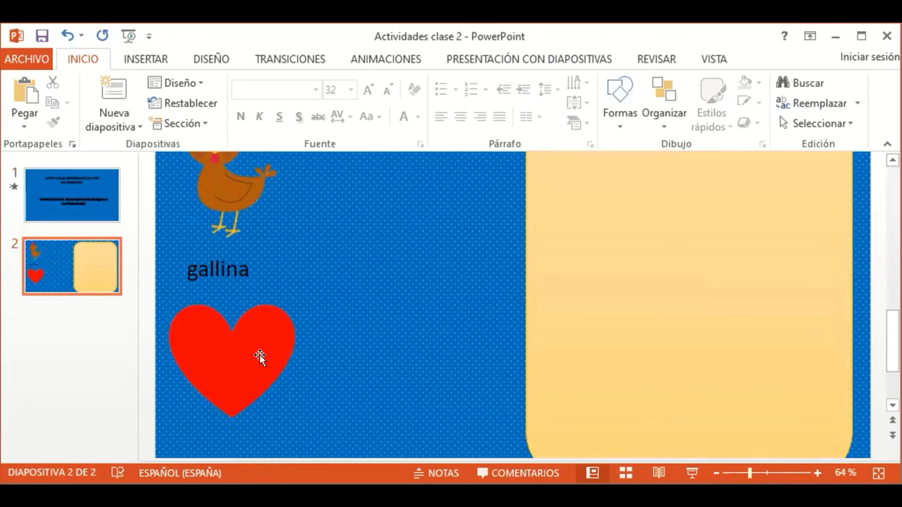
Step: Add a text box below the red heart reading 'corazon'
{"action": "left_click", "coordinate": [145, 58]}
{"action": "left_click", "coordinate": [590, 115]}
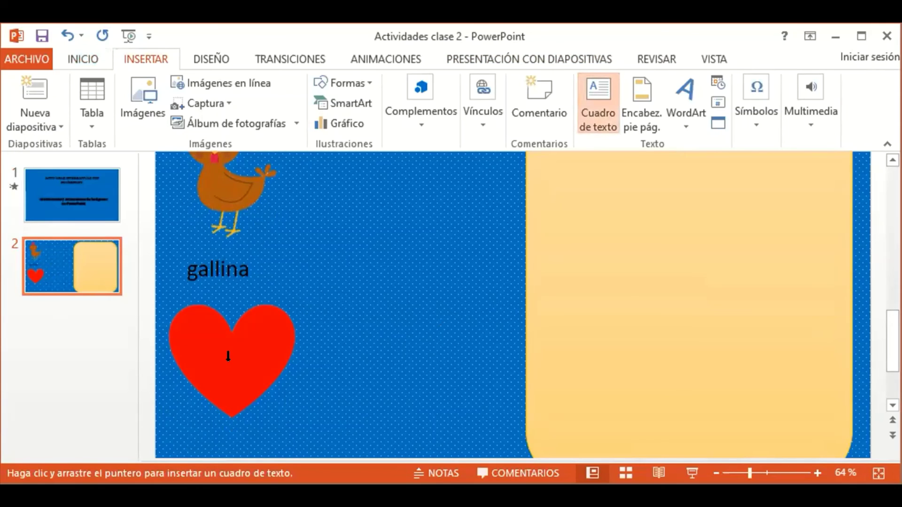
{"action": "left_click_drag", "start_coordinate": [190, 418], "coordinate": [340, 440]}
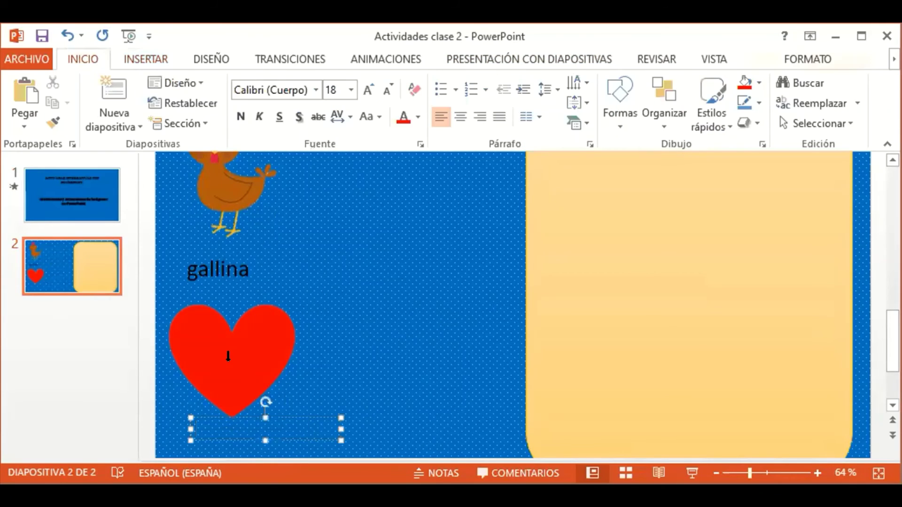
{"action": "type", "text": "co"}
{"action": "type", "text": "raz"}
{"action": "type", "text": "on"}
Step: Set the label to 32 pt and correct it to the accented 'corazón' via spelling suggestion
{"action": "key", "text": "ctrl+shift+Left"}
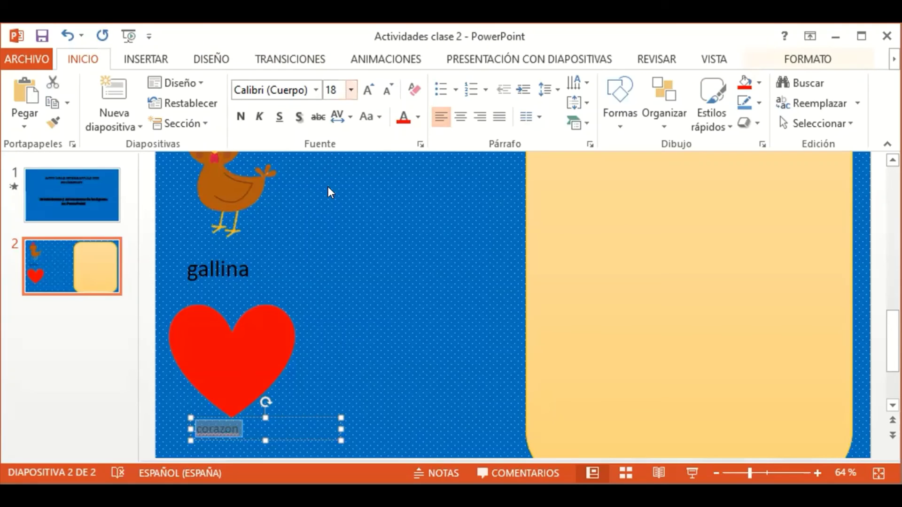
{"action": "key", "text": "alt+h"}
{"action": "key", "text": "f"}
{"action": "key", "text": "s"}
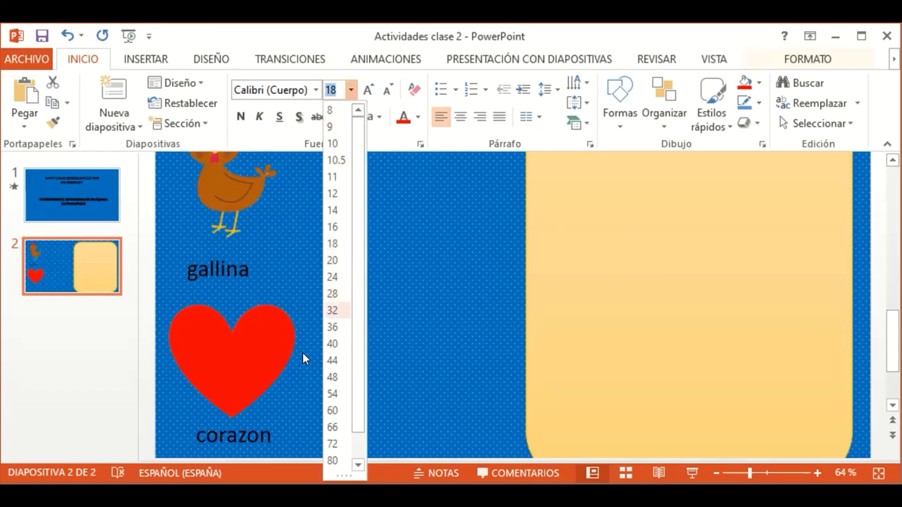
{"action": "key", "text": "Return"}
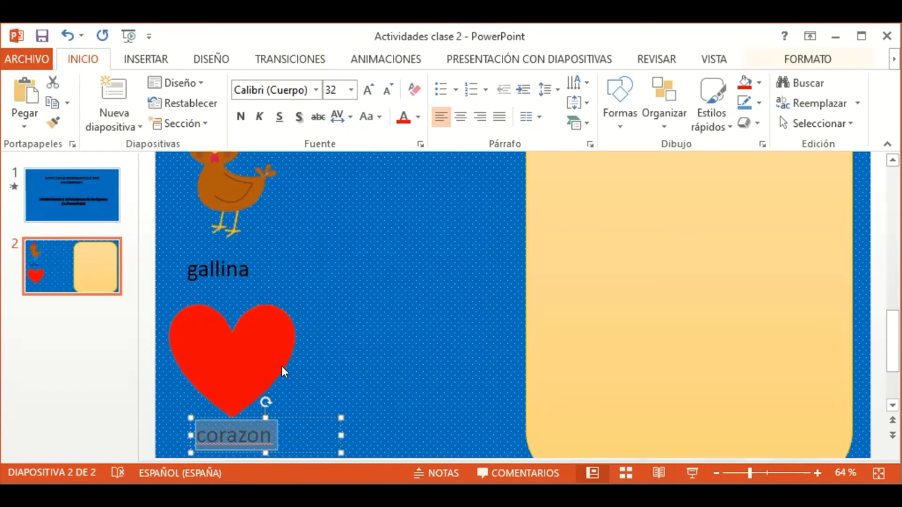
{"action": "key", "text": "shift+F10"}
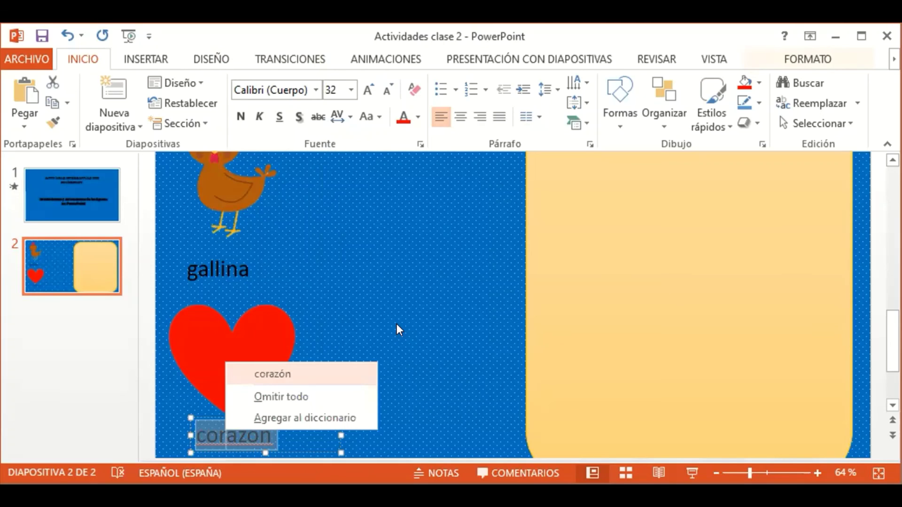
{"action": "key", "text": "Return"}
{"action": "left_click", "coordinate": [399, 351]}
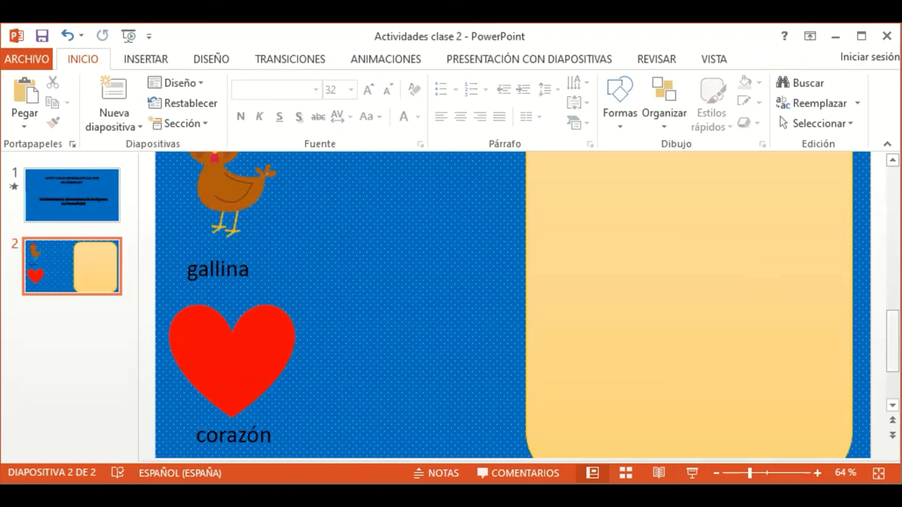
{"action": "left_click_drag", "start_coordinate": [892, 340], "coordinate": [893, 214]}
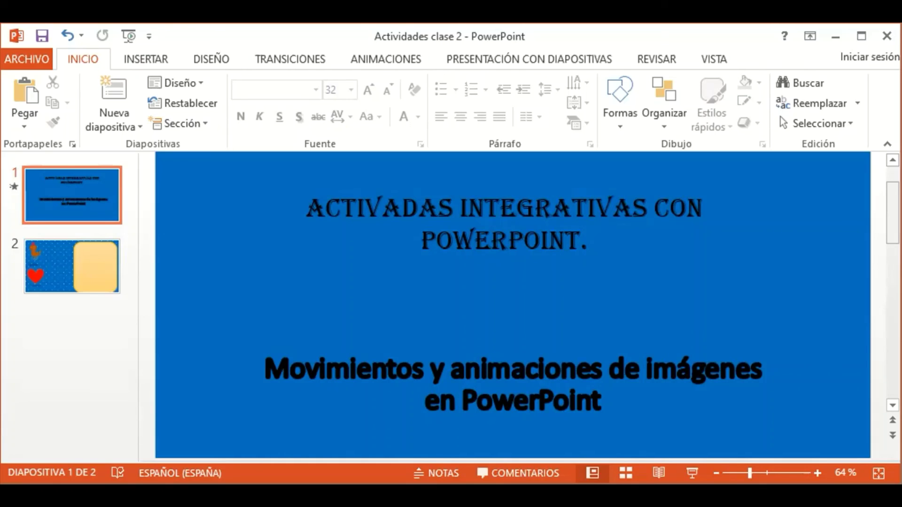
{"action": "left_click", "coordinate": [79, 275]}
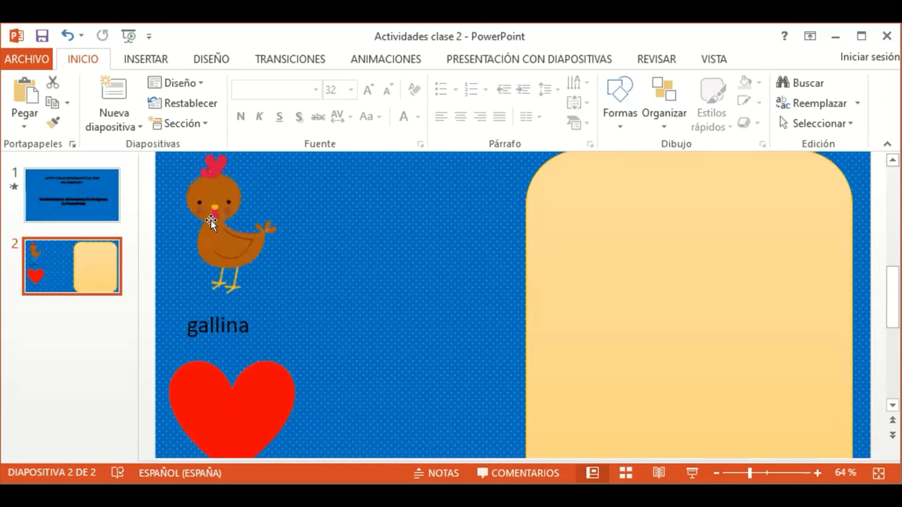